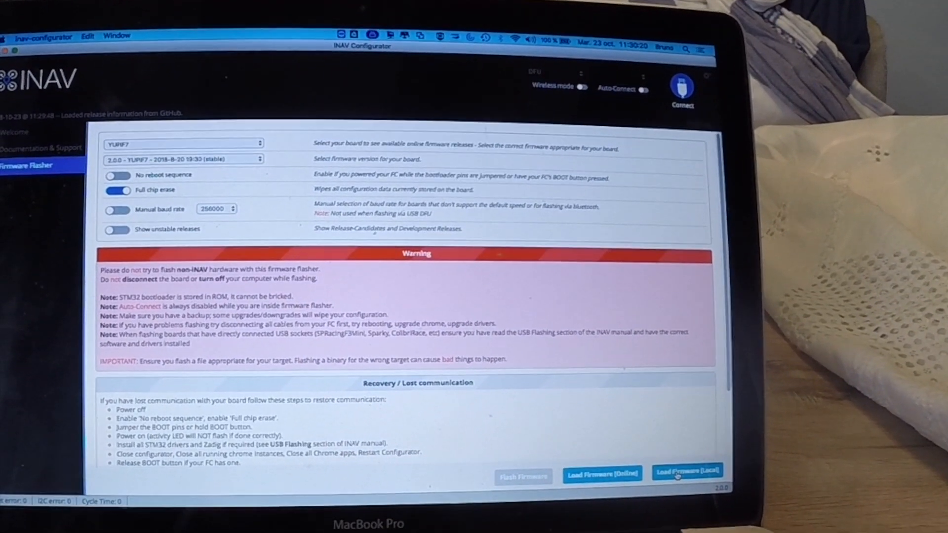
# Flash a locally stored INAV firmware file to the YUPIF7 board and connect to the flight controller
pyautogui.click(676, 472)
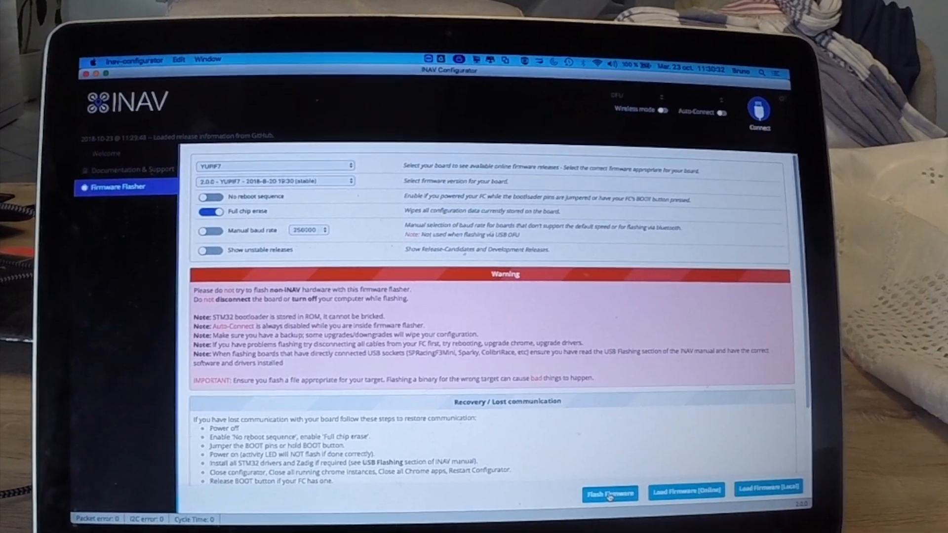
pyautogui.click(610, 498)
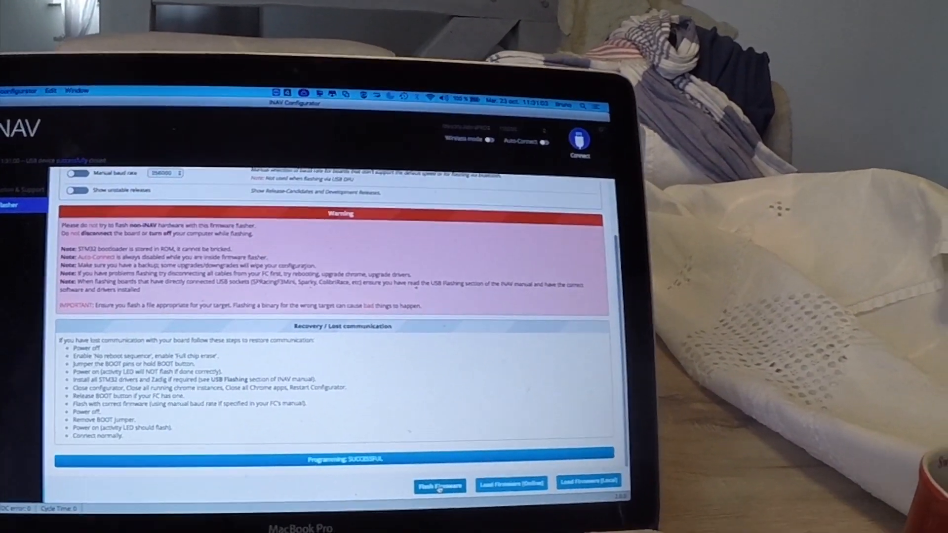
pyautogui.click(587, 181)
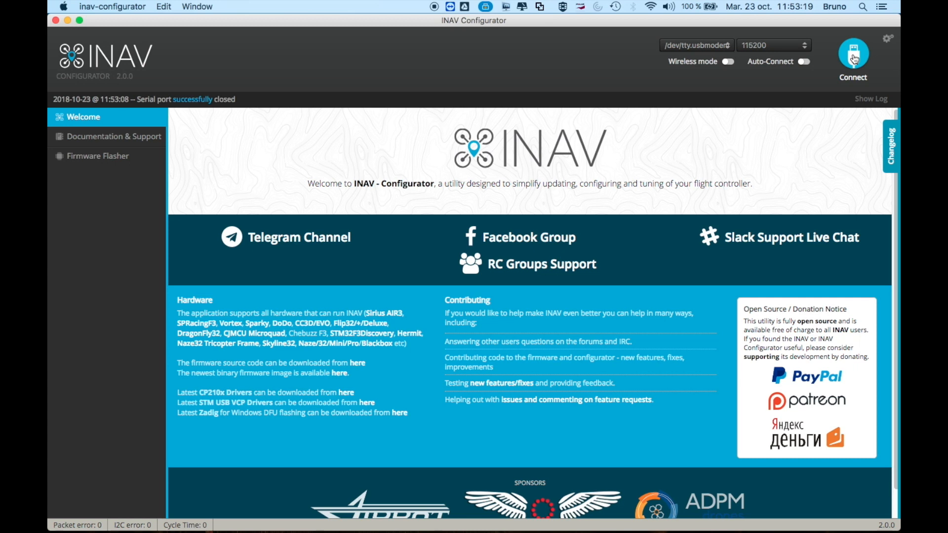
pyautogui.click(854, 55)
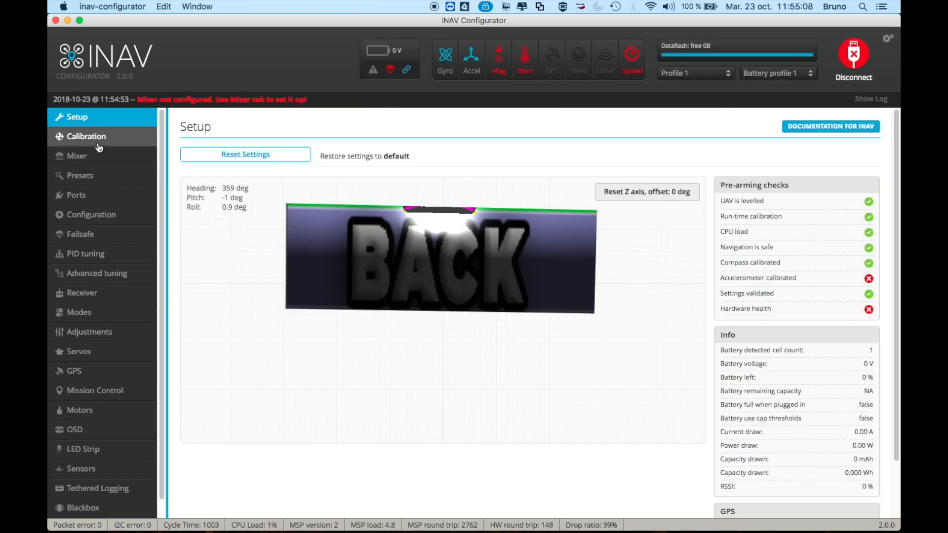
# Switch off Serial RX for UART5 in the port settings, save with a reboot and reconnect to the board
pyautogui.click(97, 144)
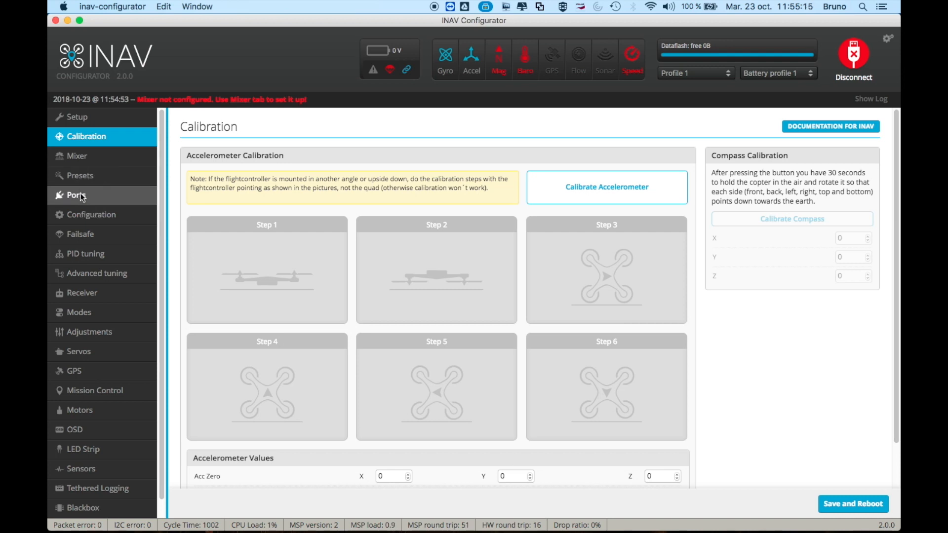
pyautogui.click(77, 195)
pyautogui.click(513, 262)
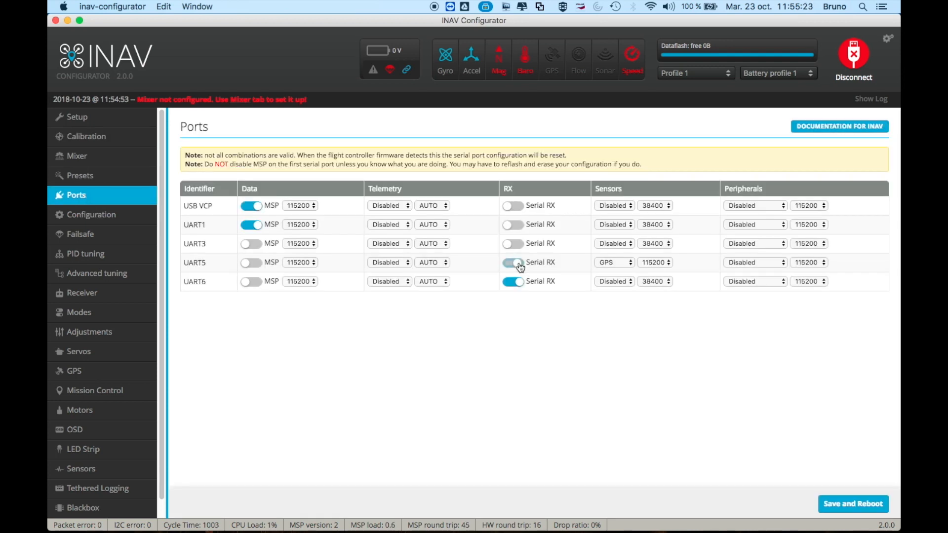
pyautogui.click(516, 265)
pyautogui.click(839, 500)
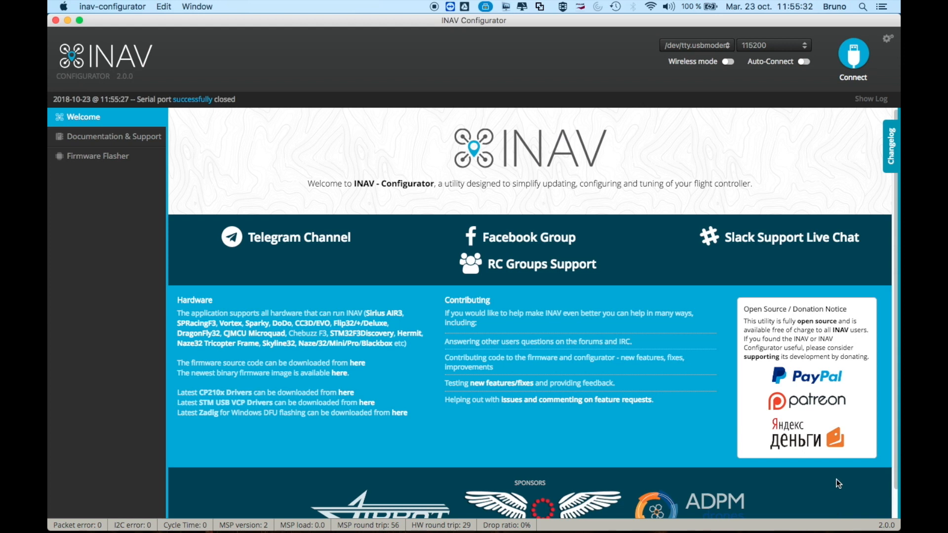
pyautogui.click(852, 59)
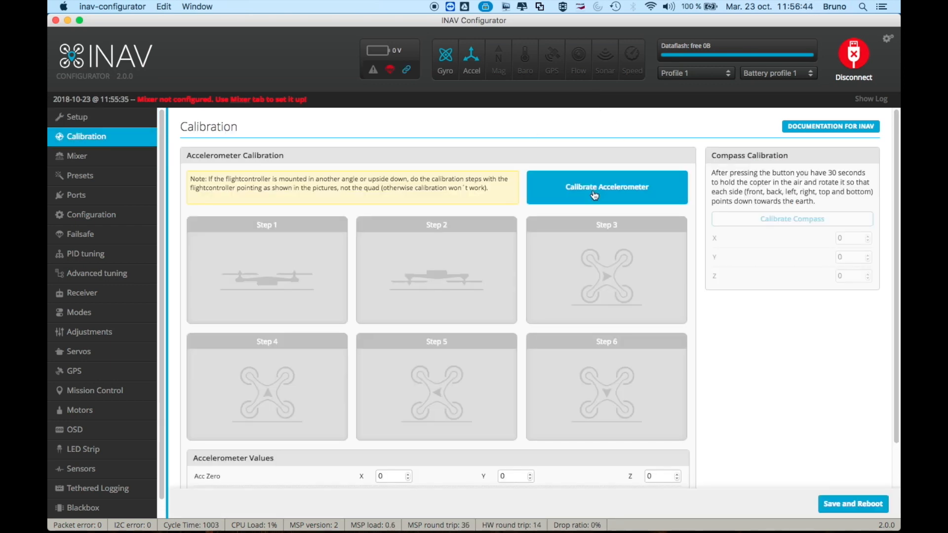
# Calibrate the accelerometer in all six positions, then save the calibration and reboot the board
pyautogui.click(595, 195)
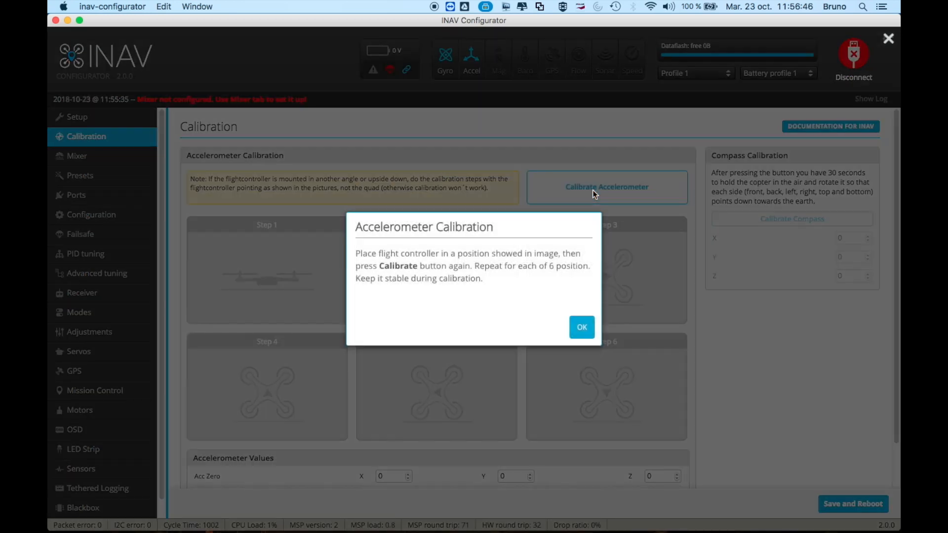
pyautogui.click(580, 327)
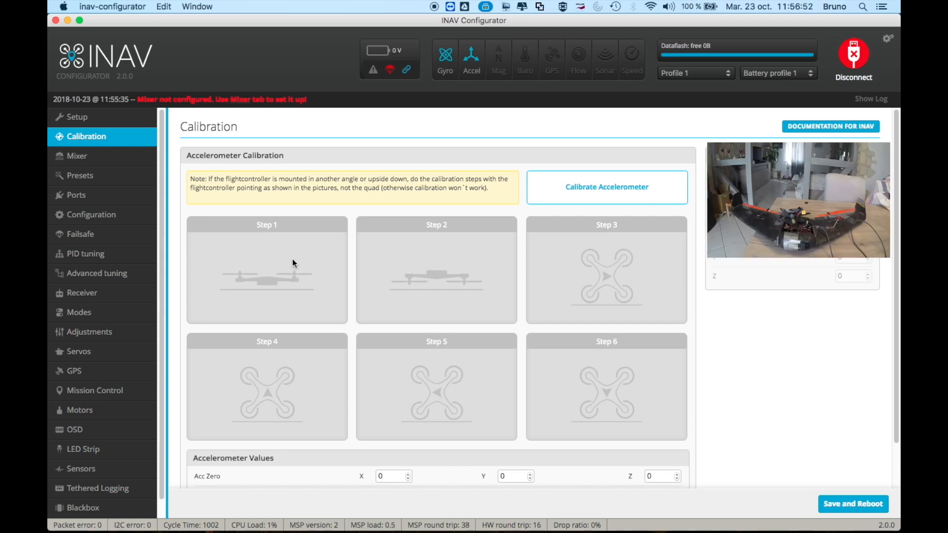
pyautogui.click(588, 186)
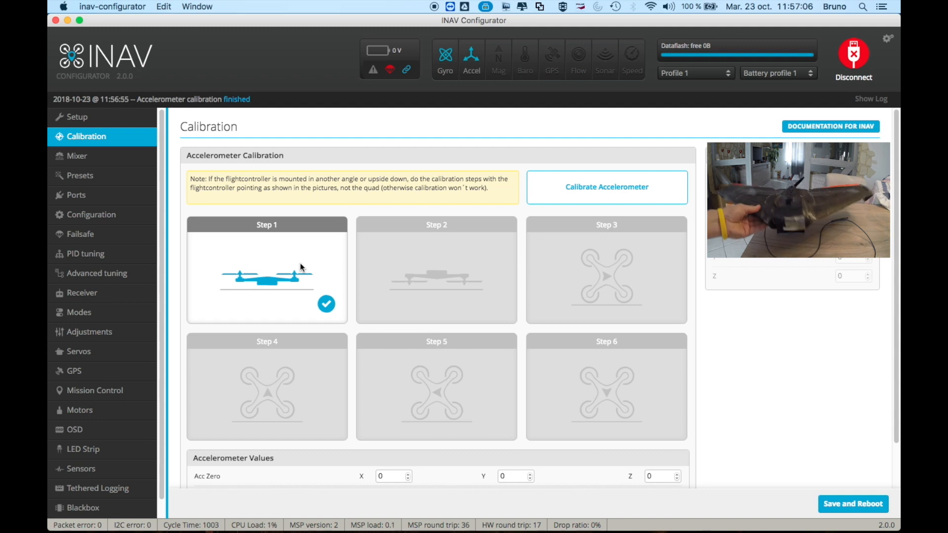
pyautogui.click(576, 190)
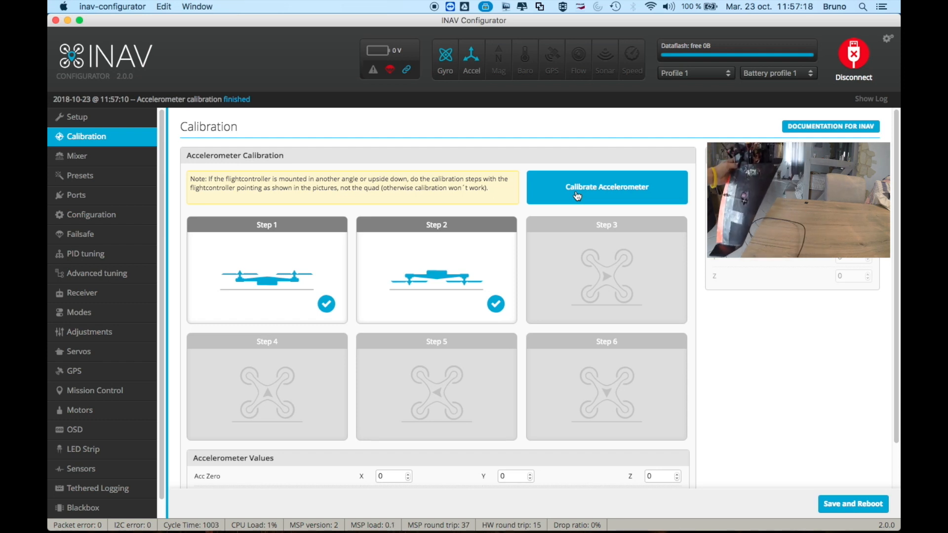
pyautogui.click(576, 196)
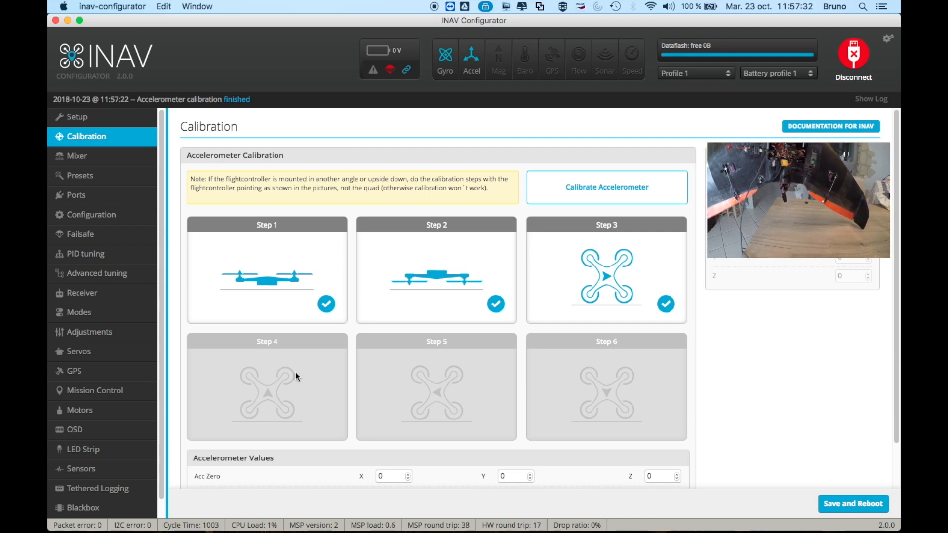
pyautogui.click(585, 193)
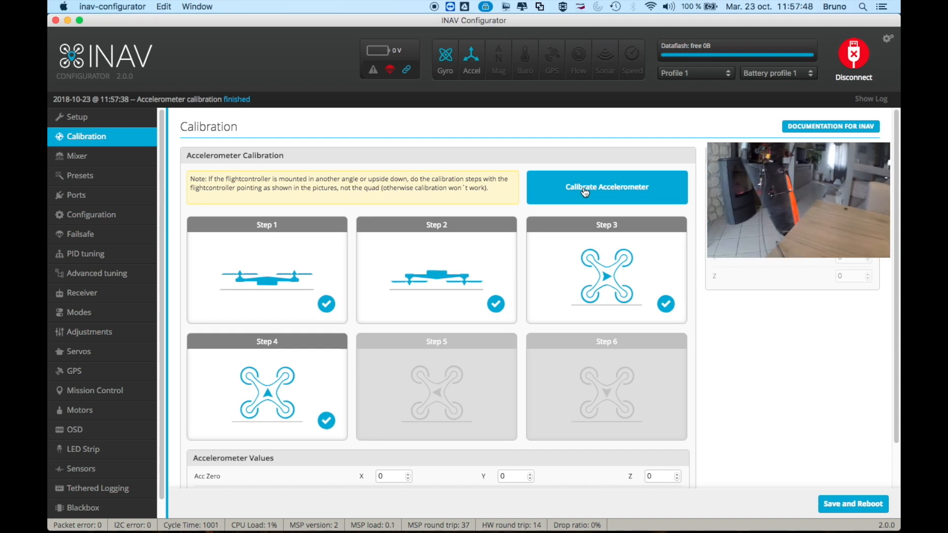
pyautogui.click(584, 191)
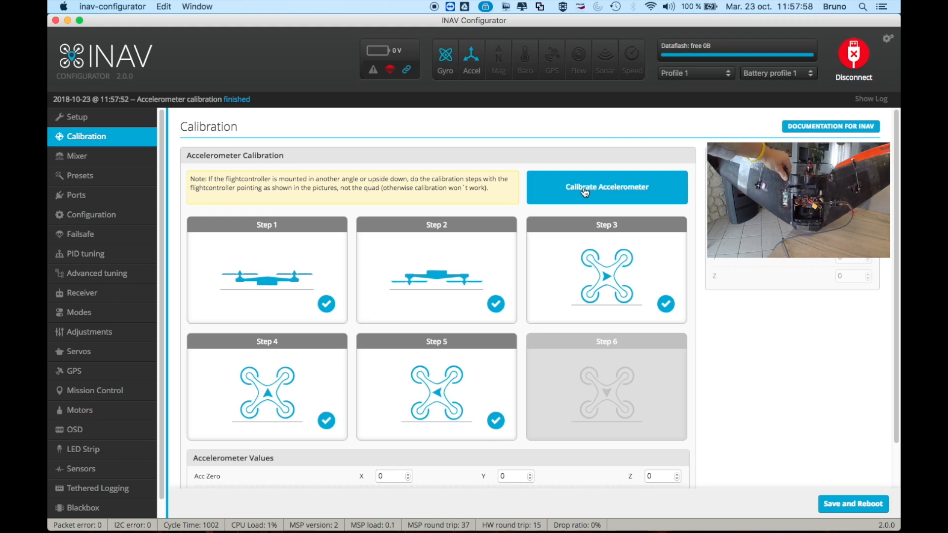
pyautogui.click(584, 191)
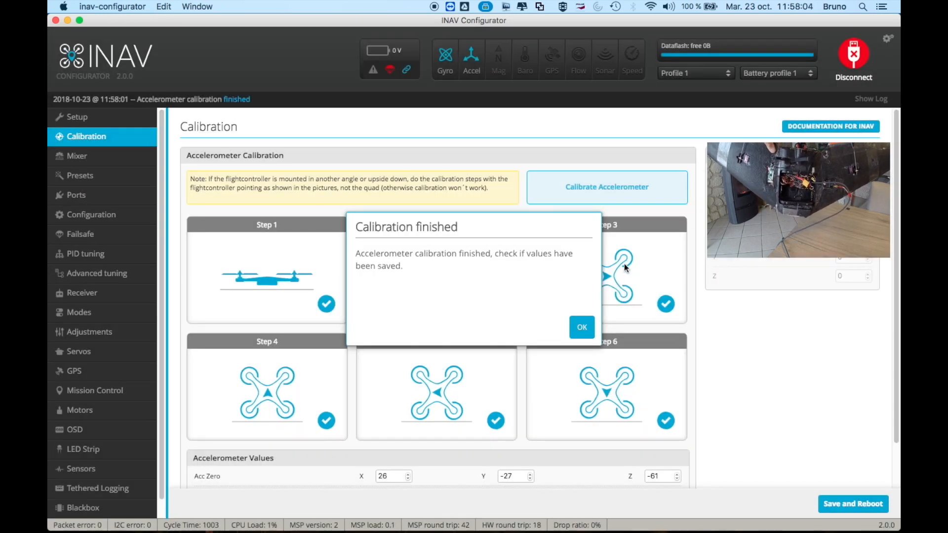
pyautogui.click(583, 336)
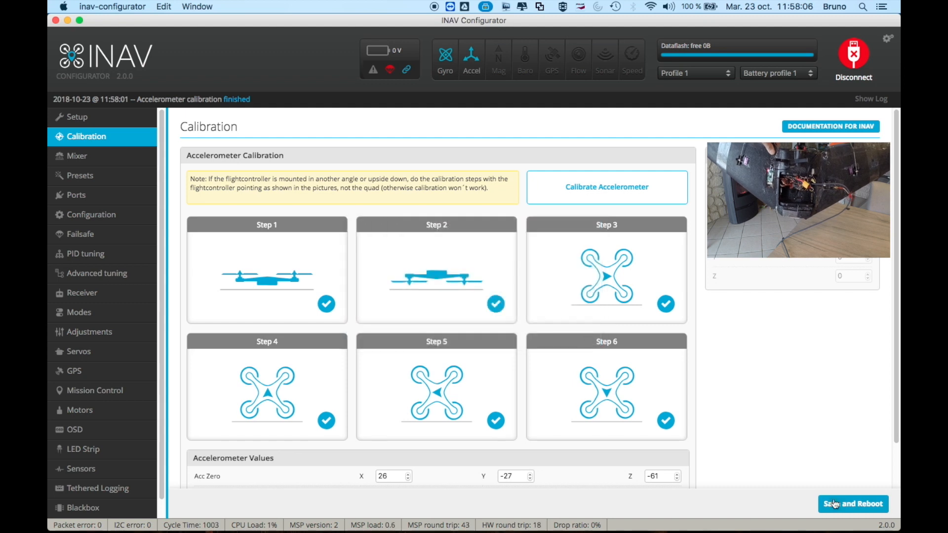
pyautogui.click(849, 508)
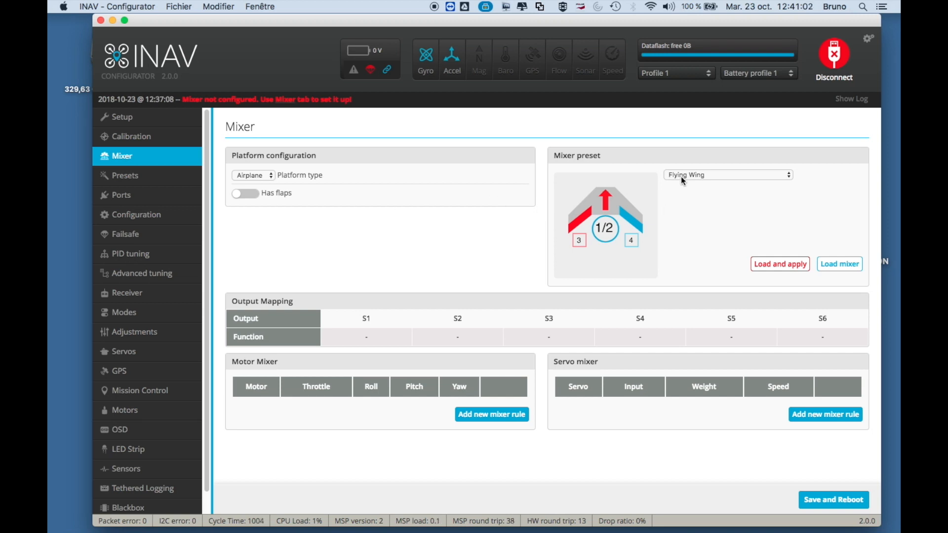
# Load and apply the Flying Wing mixer preset with a save and reboot, then reconnect to the board
pyautogui.click(780, 265)
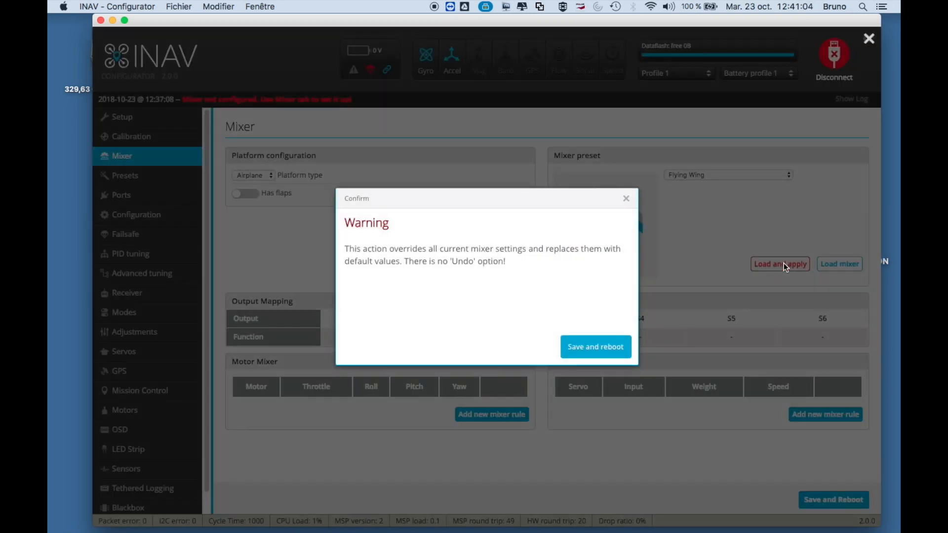
pyautogui.click(610, 350)
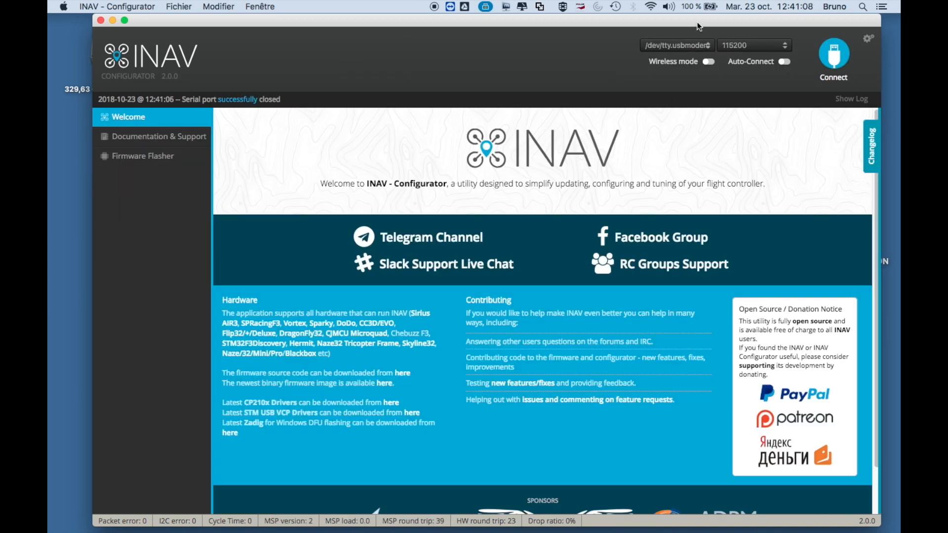
pyautogui.click(834, 58)
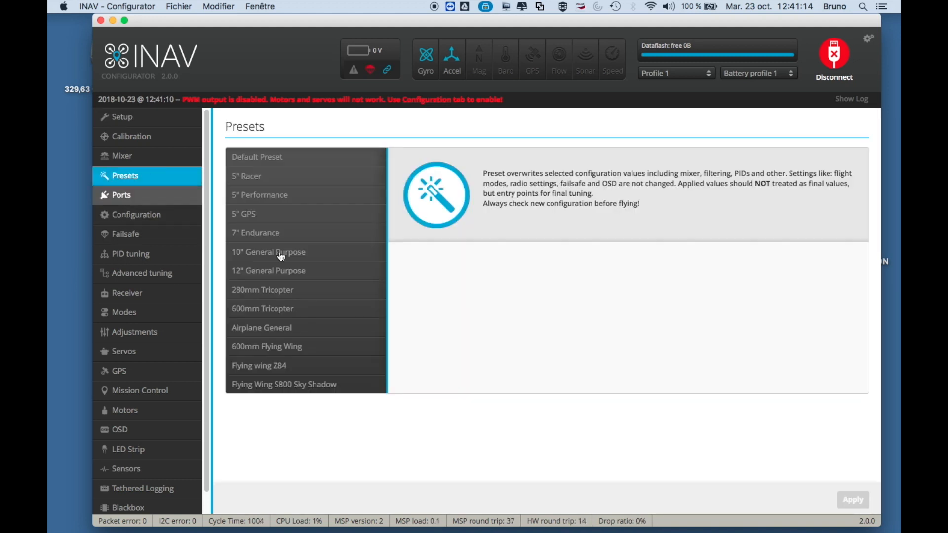
# Apply the Flying Wing S800 Sky Shadow preset and reconnect to the board after its reboot
pyautogui.click(293, 385)
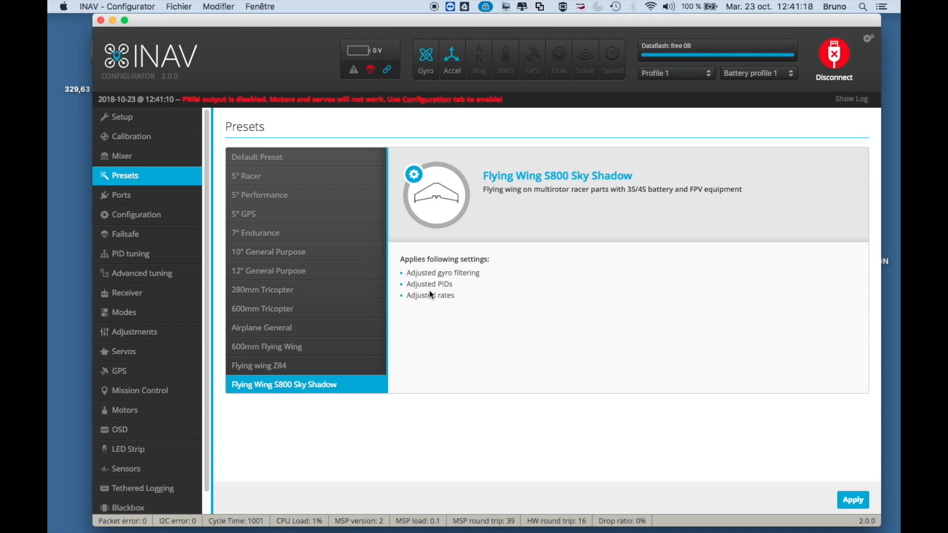
pyautogui.click(853, 499)
pyautogui.click(635, 349)
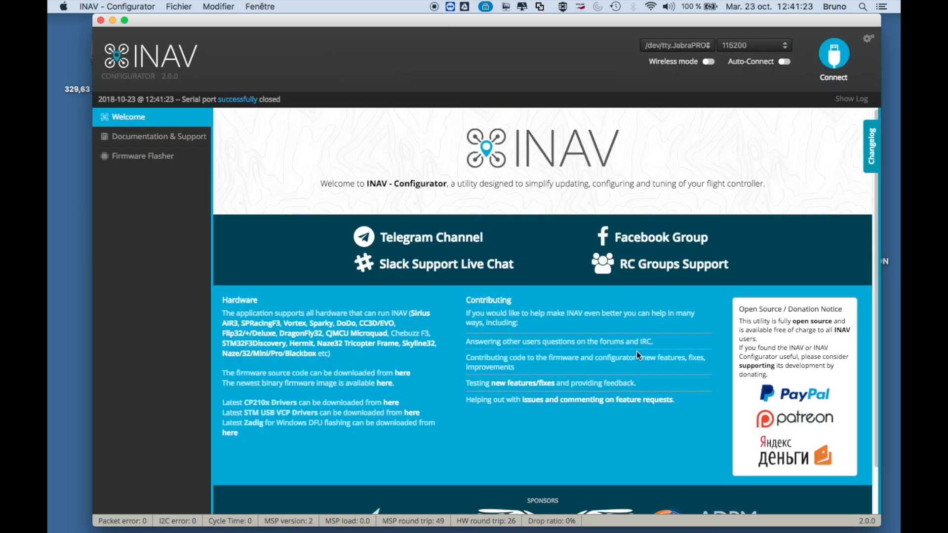
pyautogui.click(834, 59)
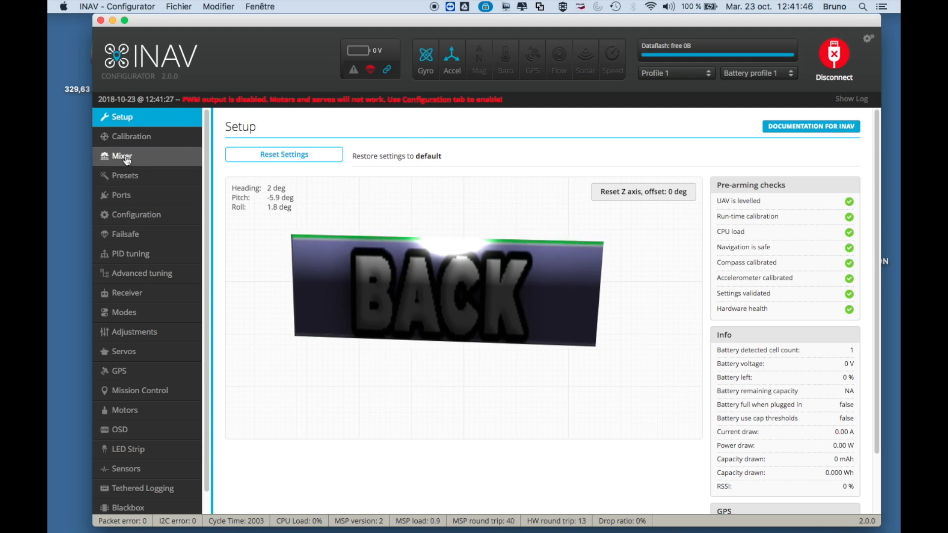
# Set the GPS baud rate on UART5 to 115200 in the port settings, then save and reboot
pyautogui.click(131, 143)
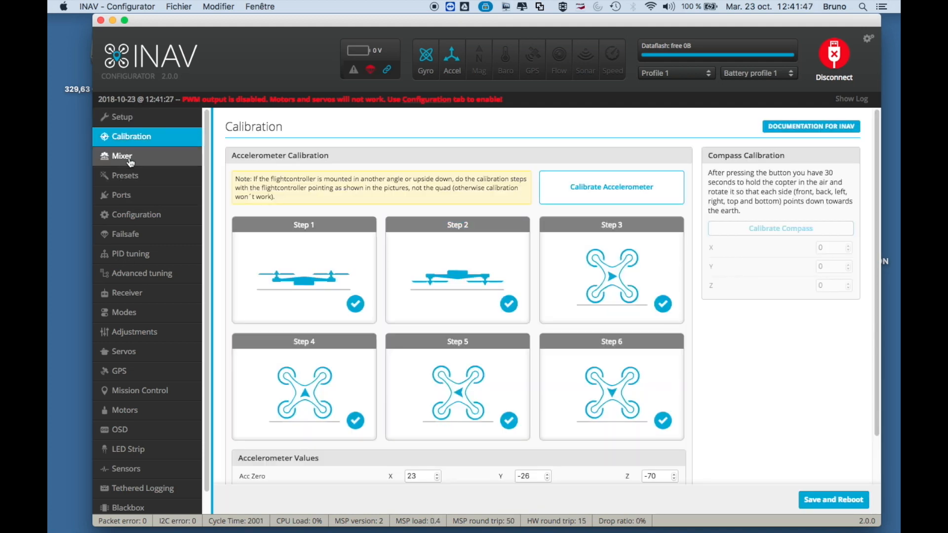
pyautogui.click(129, 158)
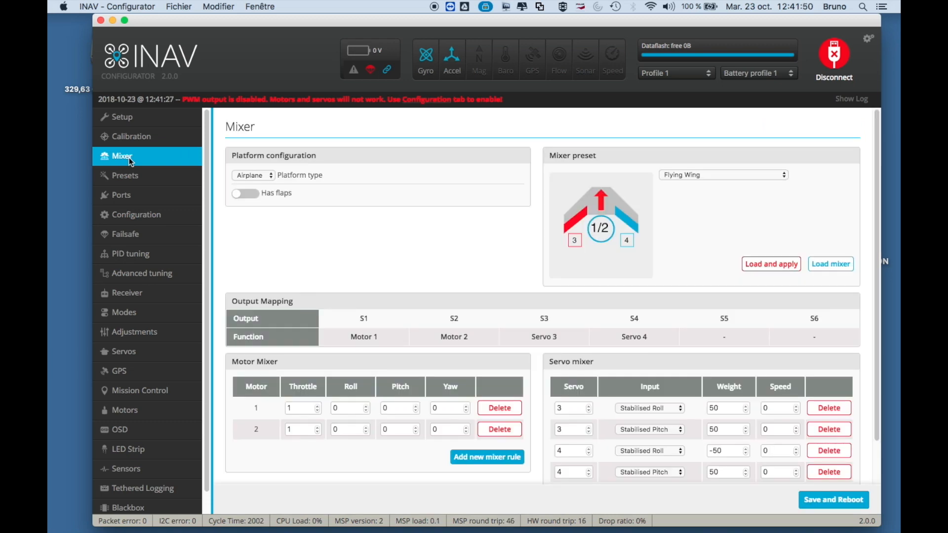
pyautogui.click(129, 175)
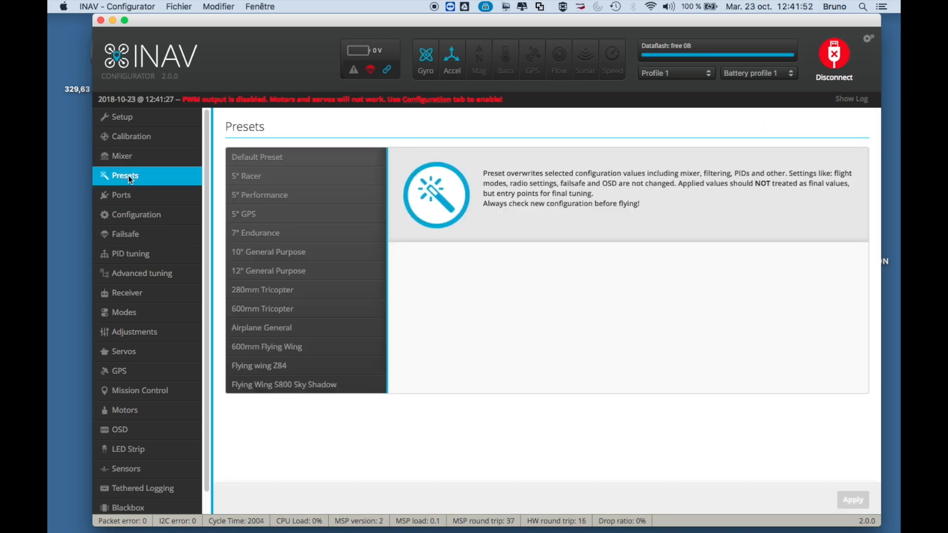
pyautogui.click(128, 197)
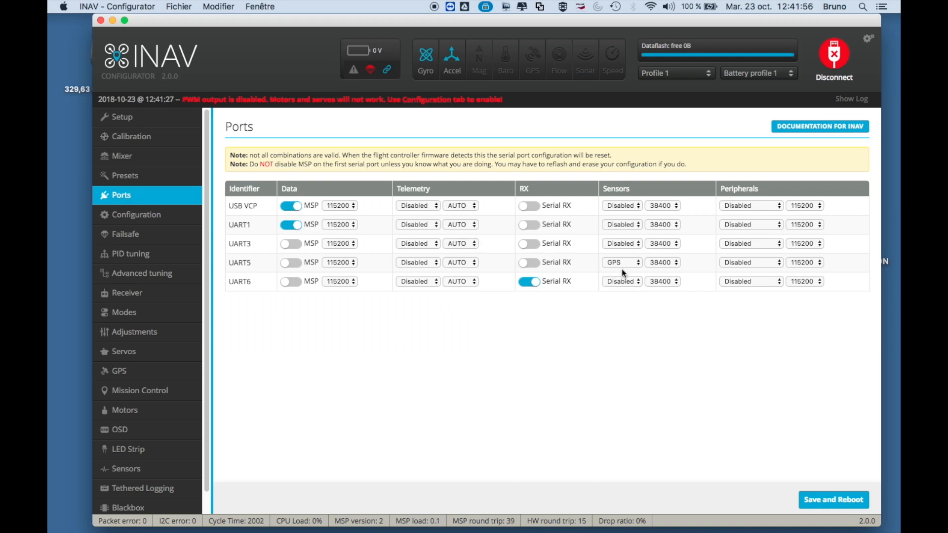
pyautogui.click(655, 259)
pyautogui.click(659, 282)
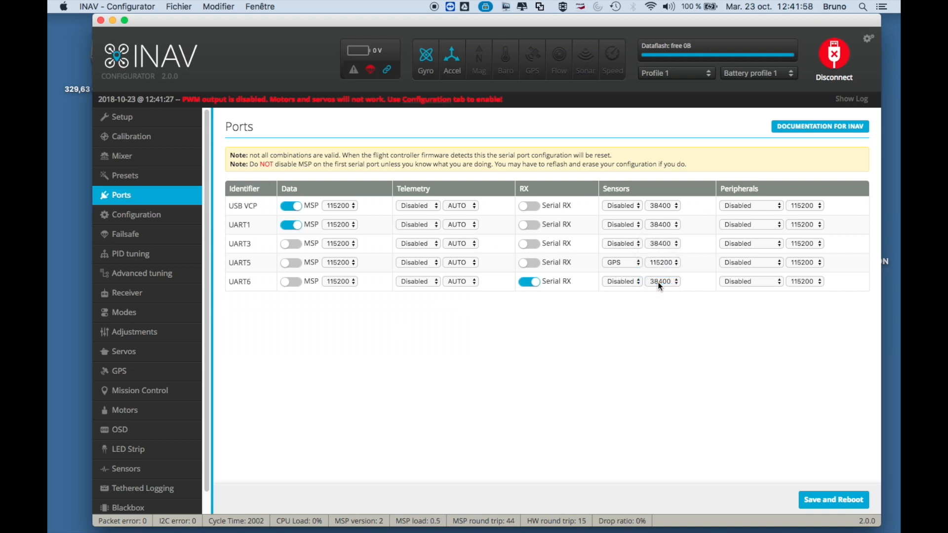
pyautogui.click(834, 501)
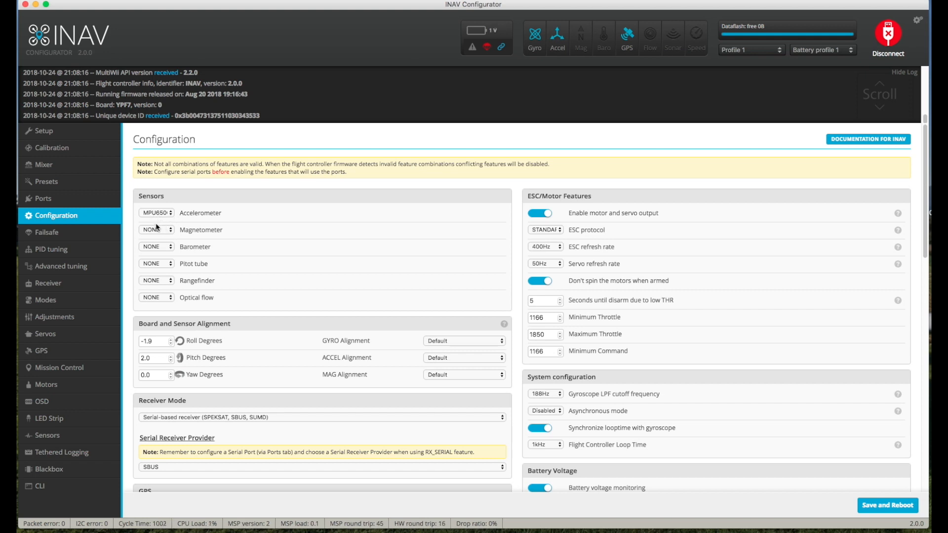
# Check the board alignment's roll and pitch offsets against the attitude of the 3D model in Setup
pyautogui.click(160, 341)
pyautogui.click(48, 136)
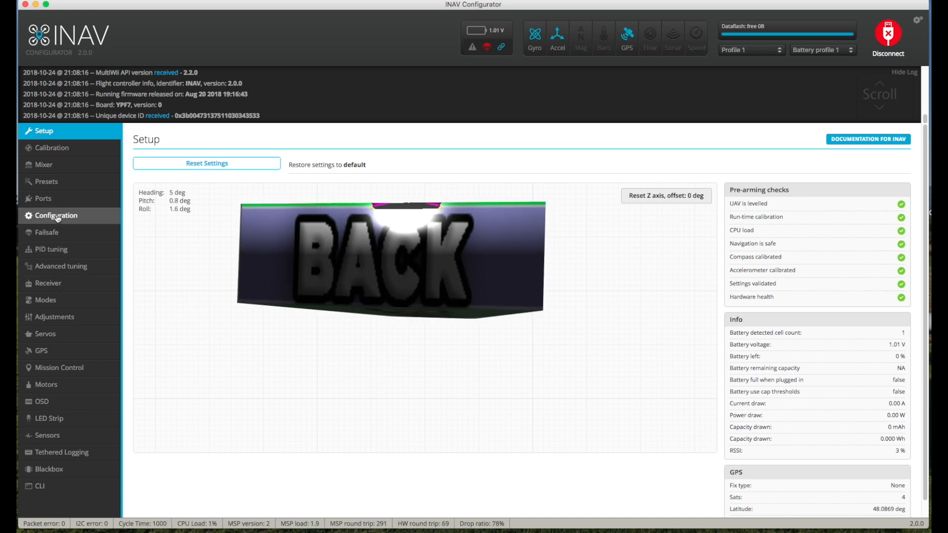
pyautogui.click(56, 216)
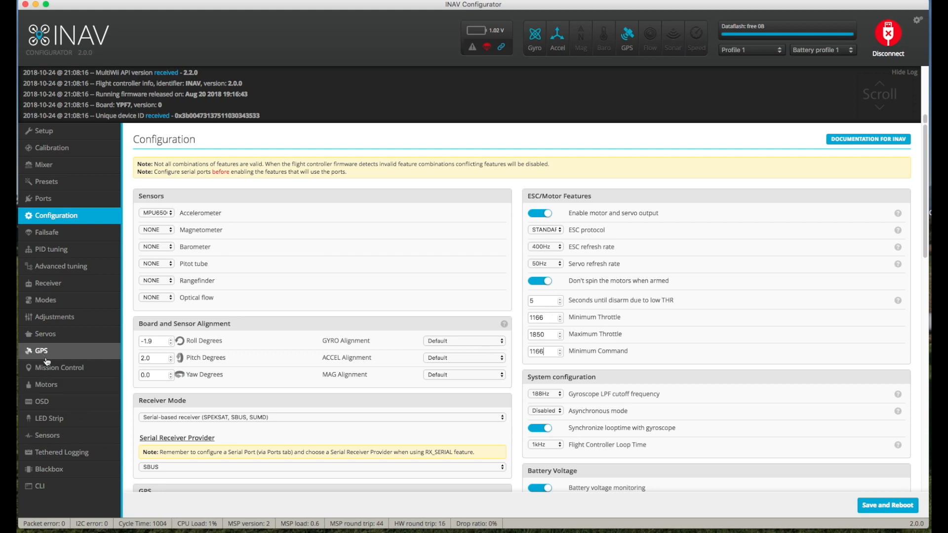
# Enable motor test control and raise both motors together to 1850 with the master throttle
pyautogui.click(59, 383)
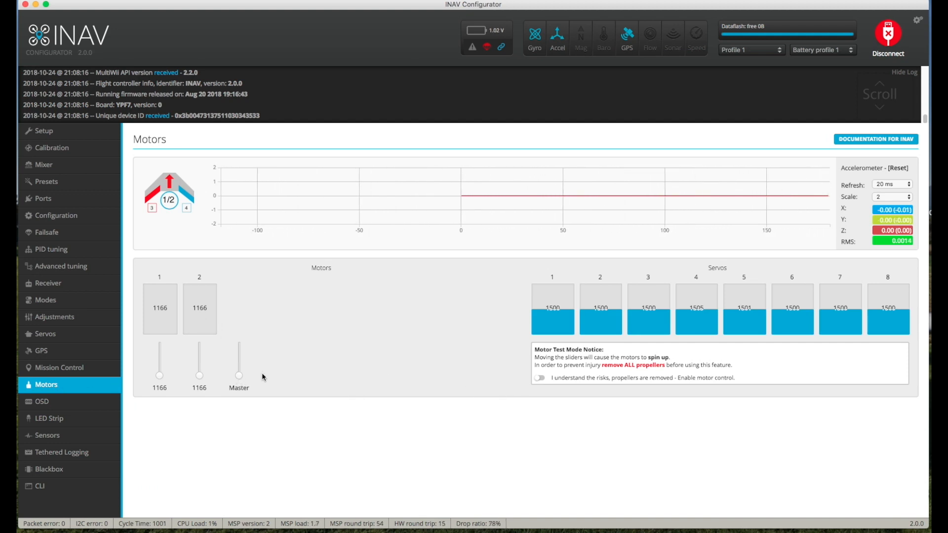
pyautogui.click(541, 379)
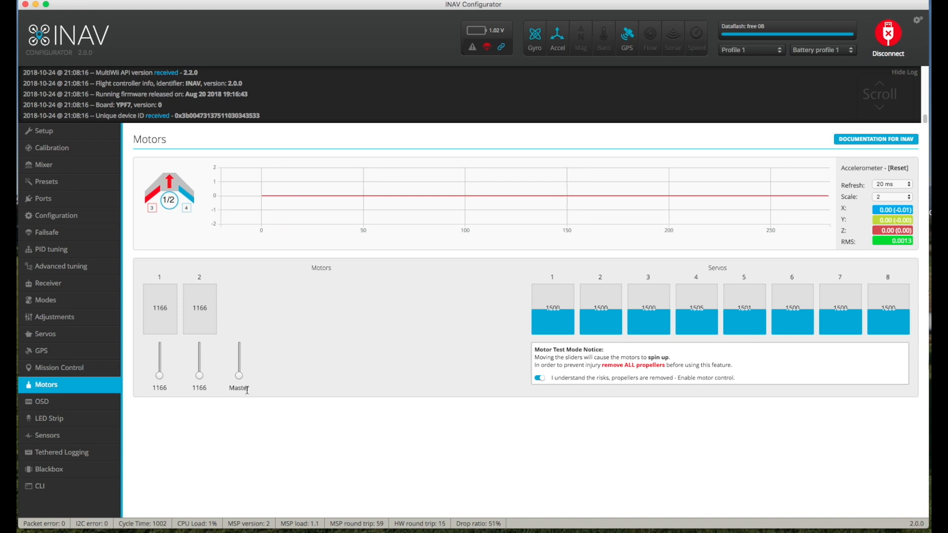
pyautogui.moveTo(238, 376); pyautogui.dragTo(237, 342)
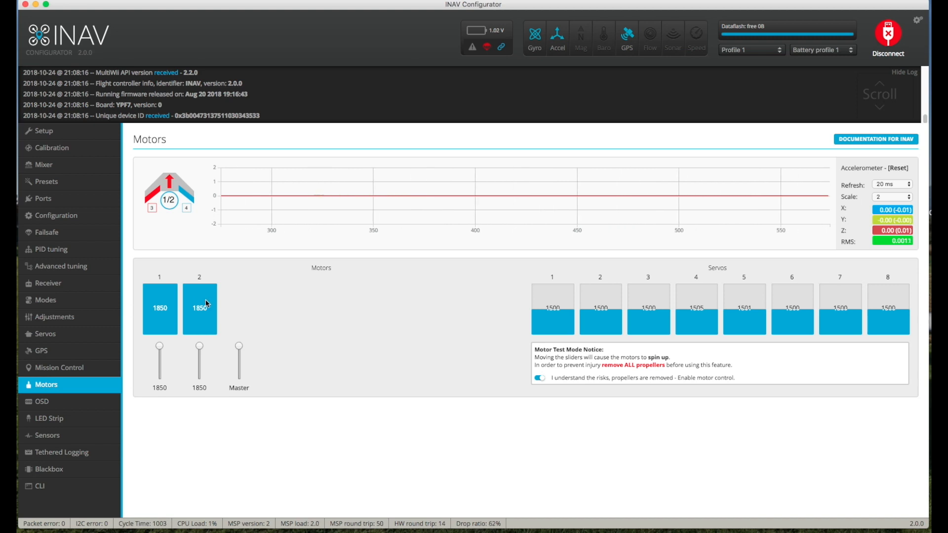
# Lower both motors together to 1166 with the master throttle and disable motor test control
pyautogui.moveTo(243, 351); pyautogui.dragTo(239, 377)
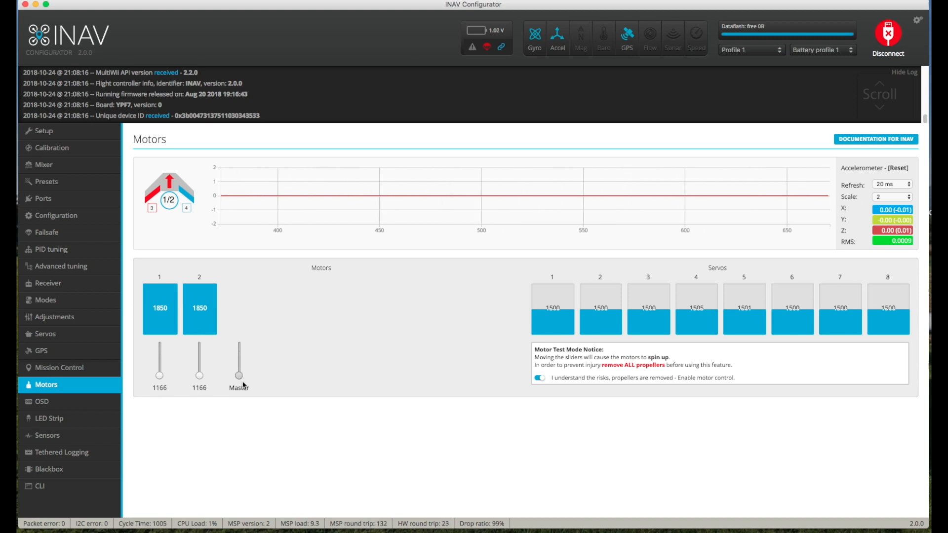
pyautogui.click(537, 379)
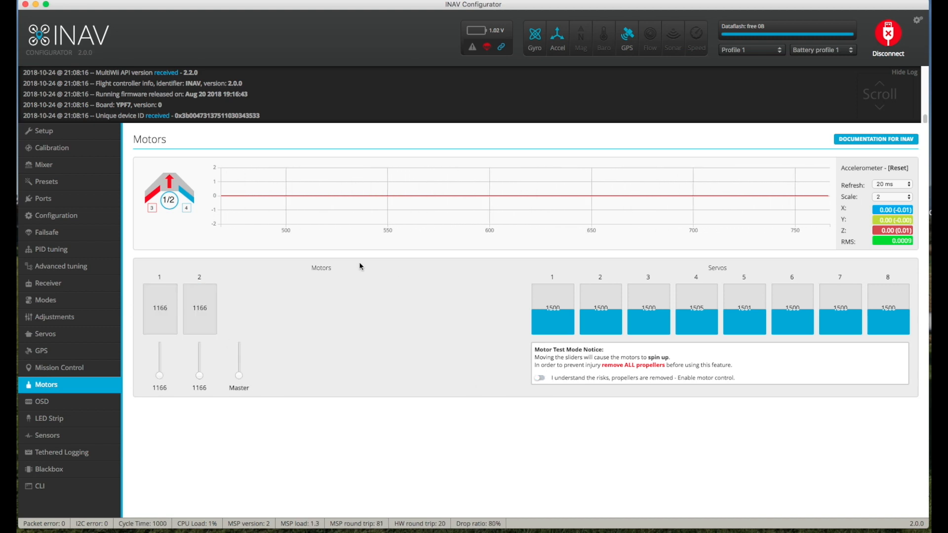
# Review the ESC, board alignment, receiver and GPS settings in Configuration, and check the UART assignments in Ports
pyautogui.click(48, 223)
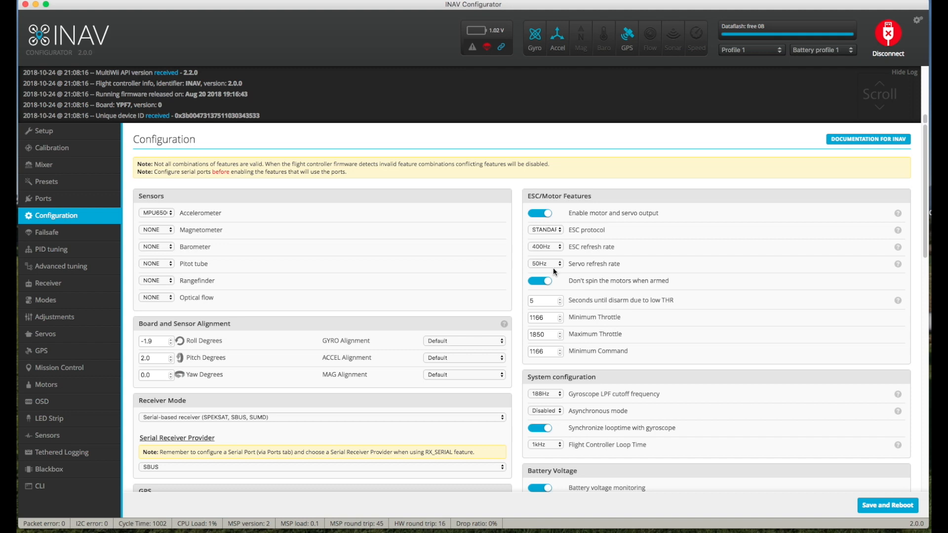
pyautogui.scroll(-1, 617, 318)
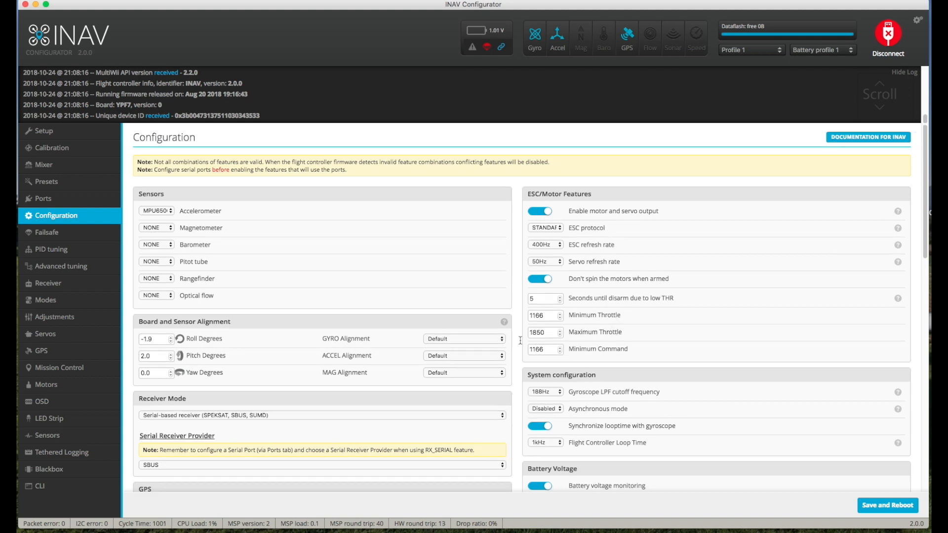
pyautogui.scroll(-5, 340, 387)
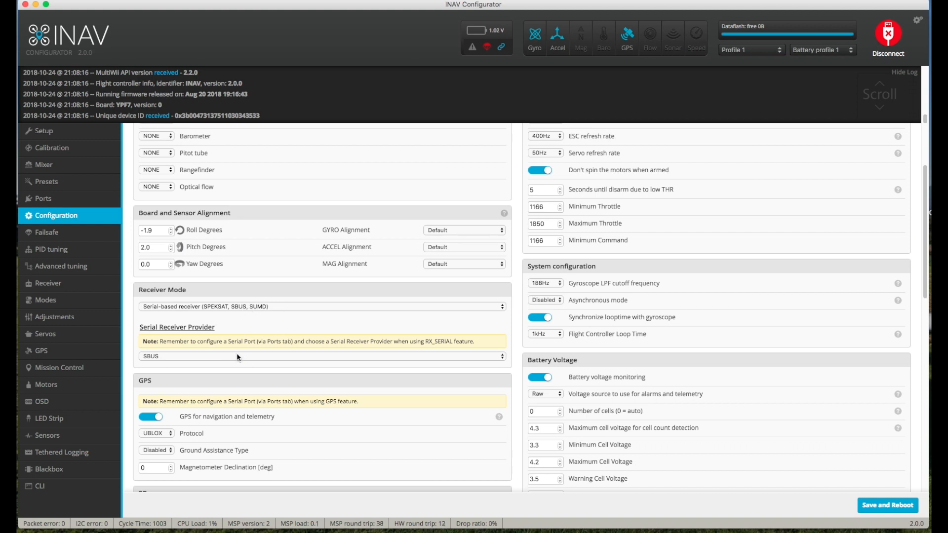
pyautogui.scroll(-1, 248, 366)
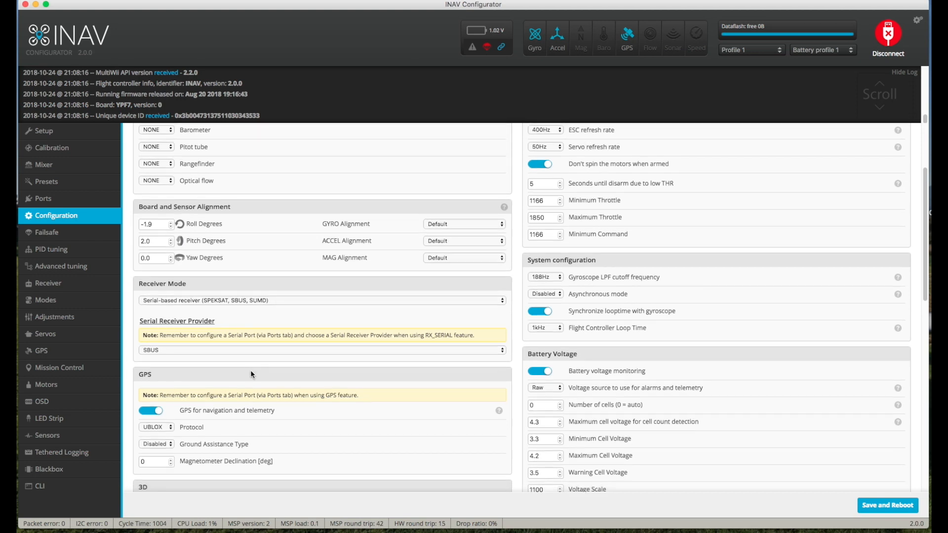
pyautogui.scroll(-5, 250, 373)
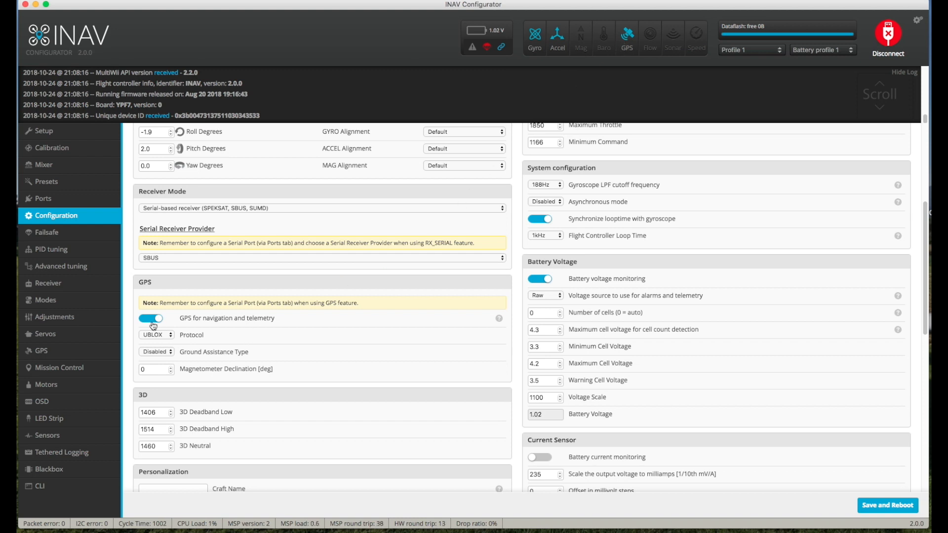
pyautogui.click(52, 199)
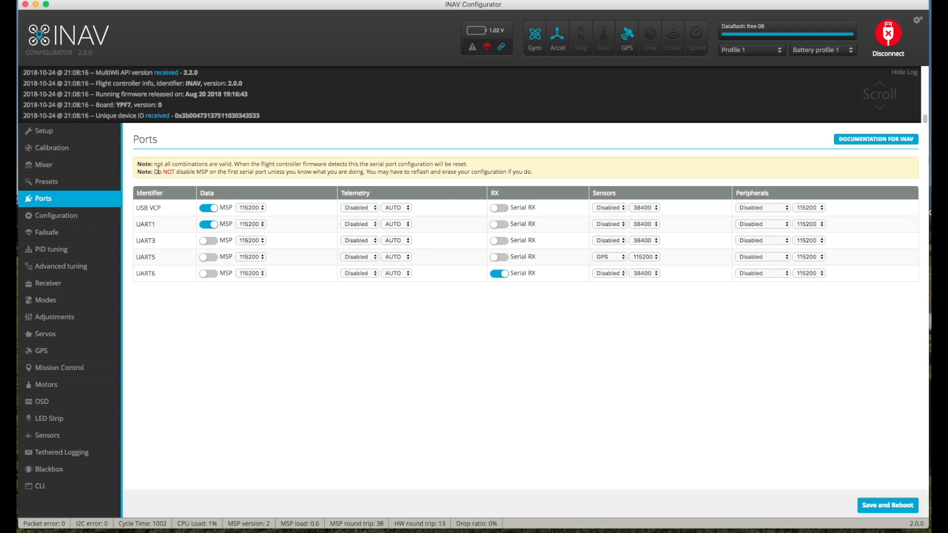
pyautogui.click(63, 219)
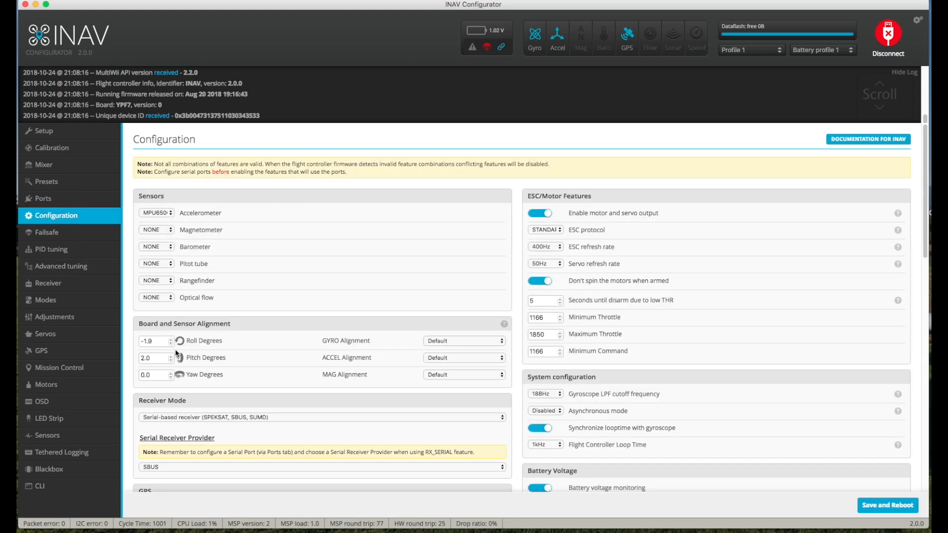
pyautogui.scroll(-4, 202, 399)
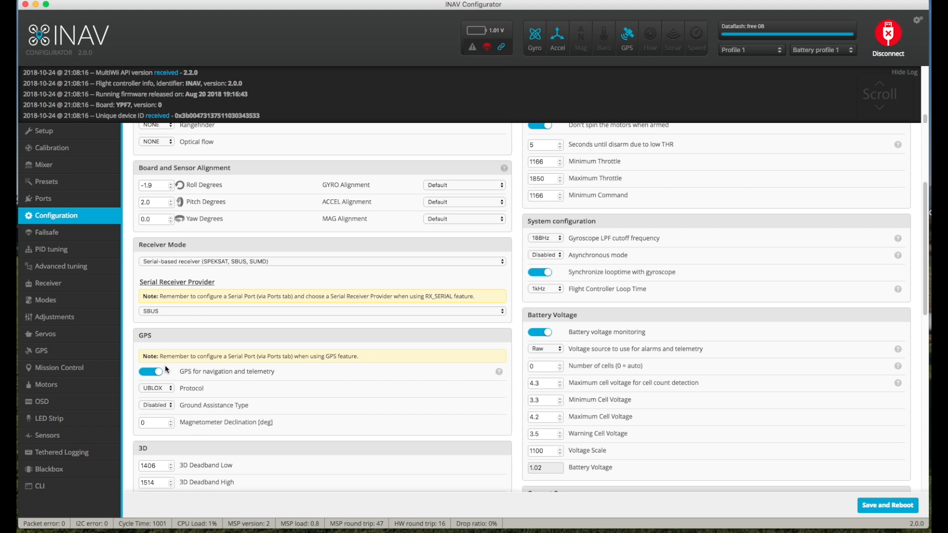
pyautogui.scroll(-2, 288, 383)
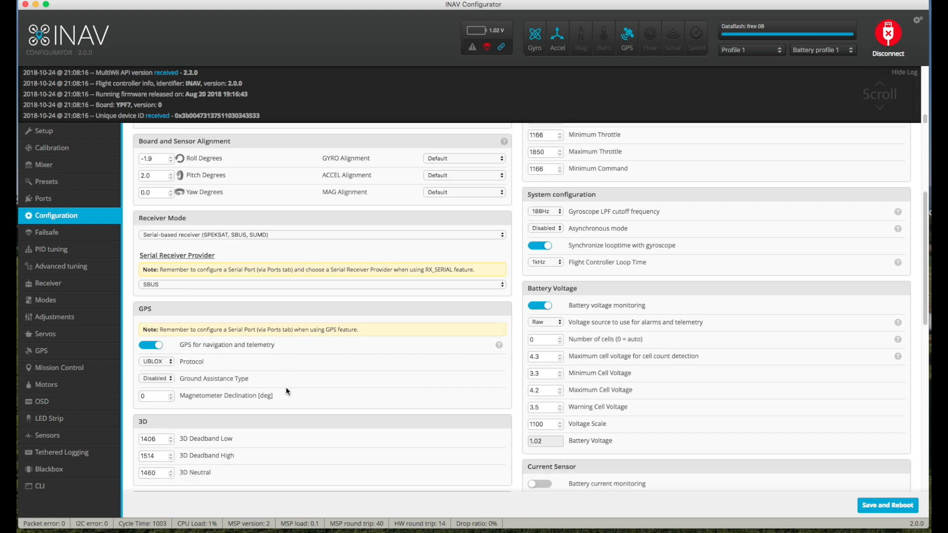
pyautogui.scroll(-3, 170, 435)
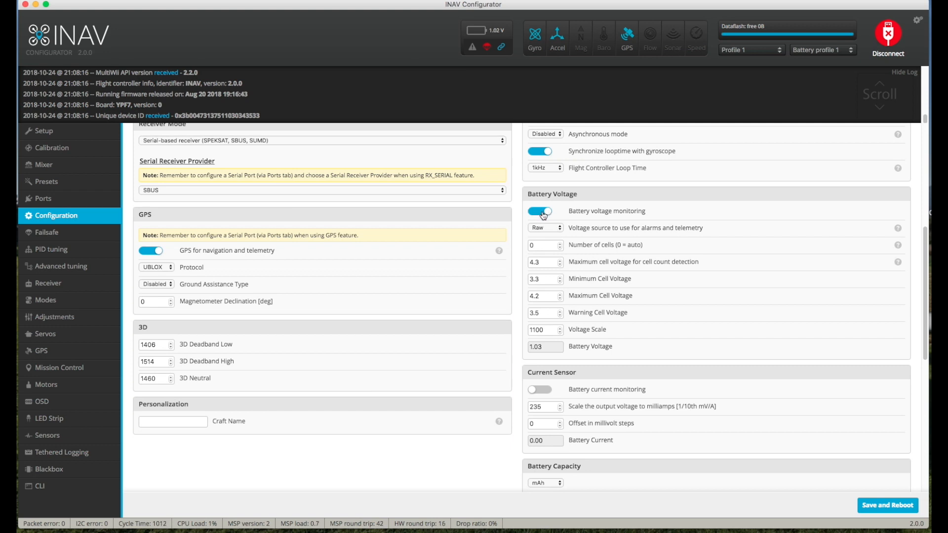
# Examine the battery voltage monitoring, current sensor, battery capacity and Other Features settings in Configuration
pyautogui.click(546, 215)
pyautogui.click(543, 214)
pyautogui.scroll(-1, 609, 340)
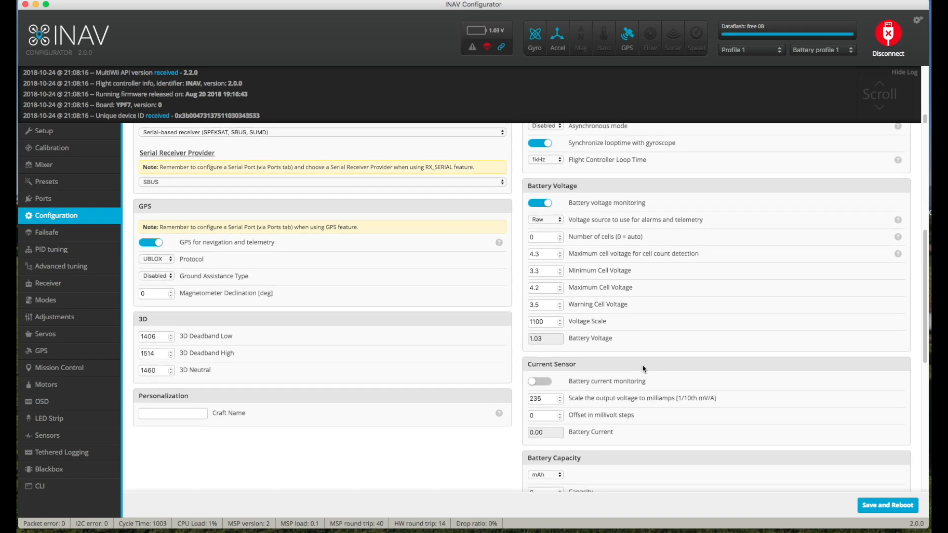
pyautogui.scroll(-3, 643, 368)
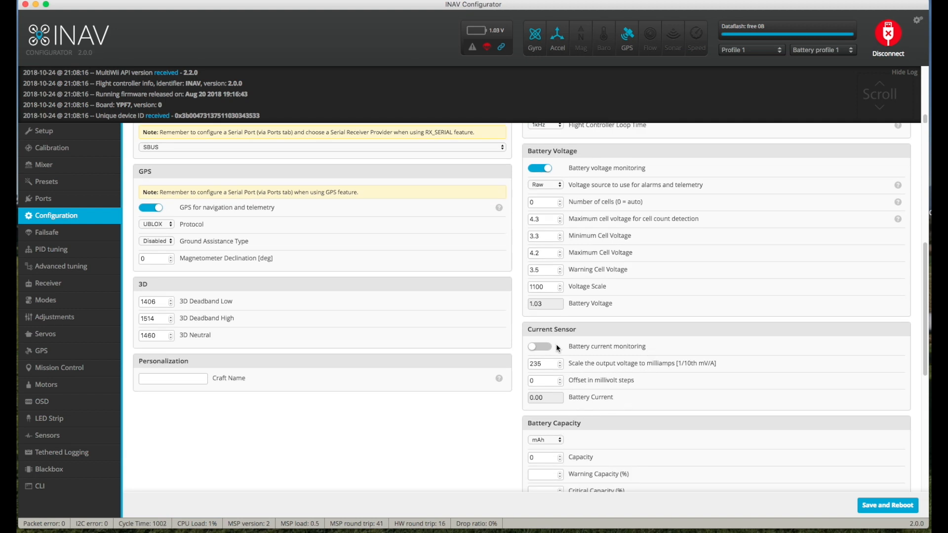
pyautogui.scroll(-1, 553, 352)
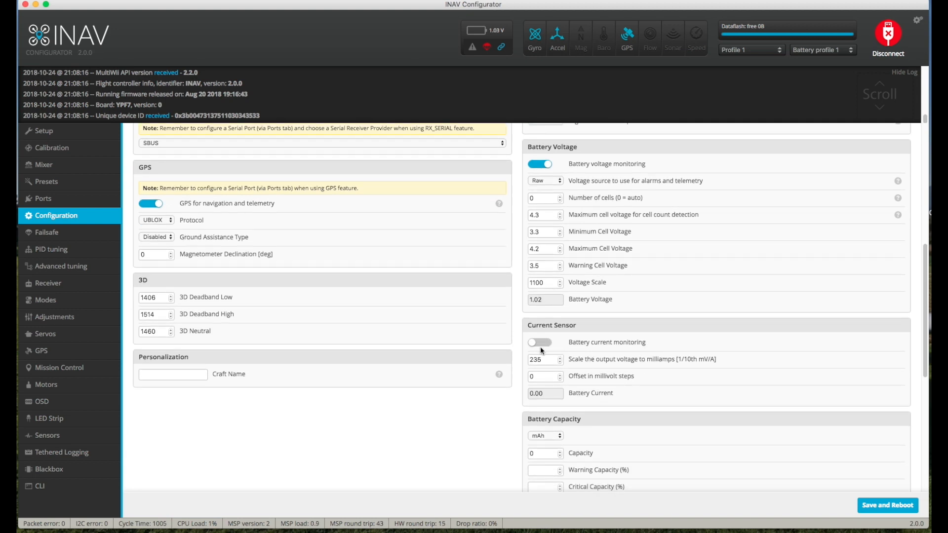
pyautogui.scroll(-5, 593, 370)
pyautogui.scroll(-1, 565, 356)
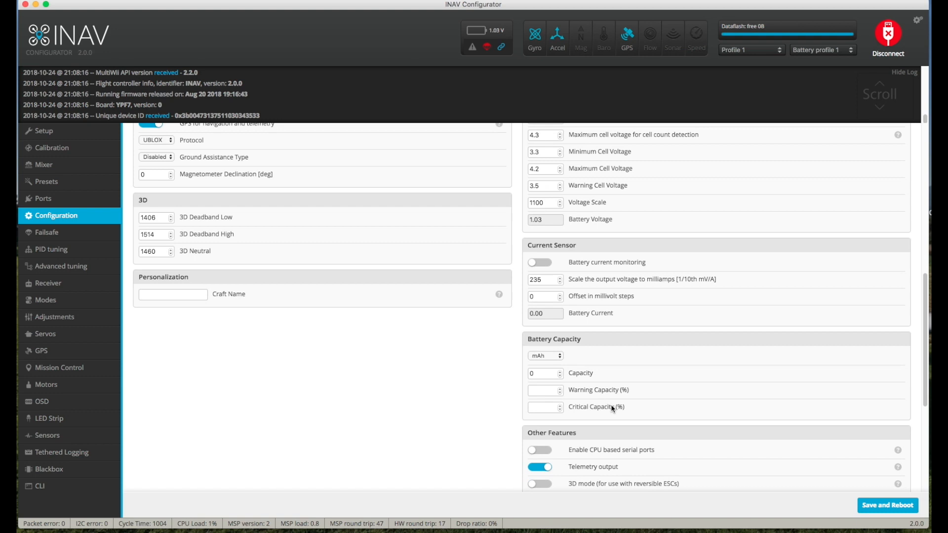
pyautogui.scroll(-6, 596, 381)
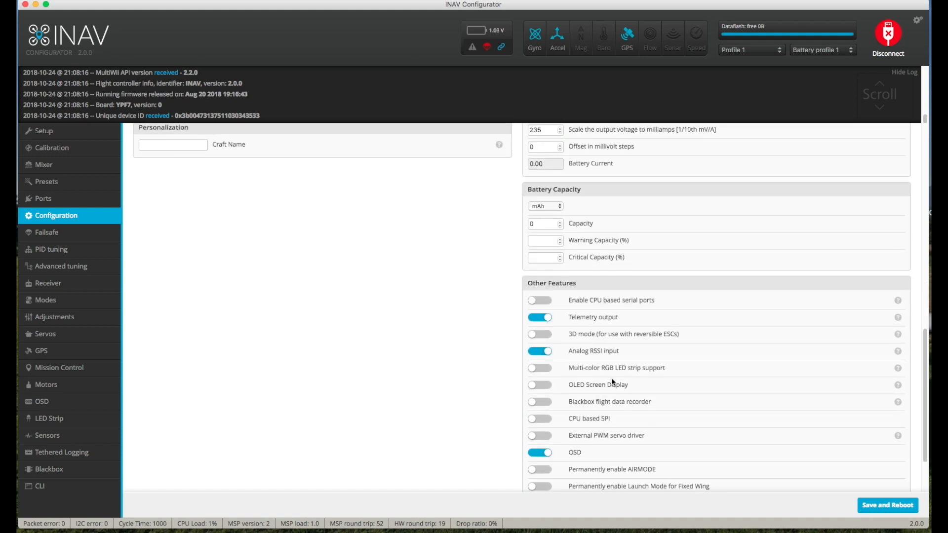
pyautogui.scroll(-1, 614, 381)
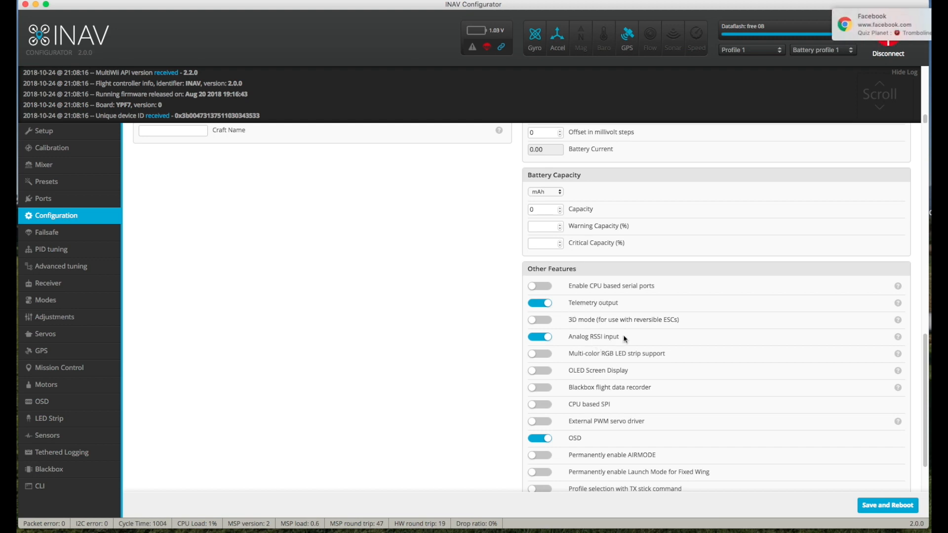
pyautogui.scroll(-1, 645, 396)
pyautogui.scroll(-1, 645, 398)
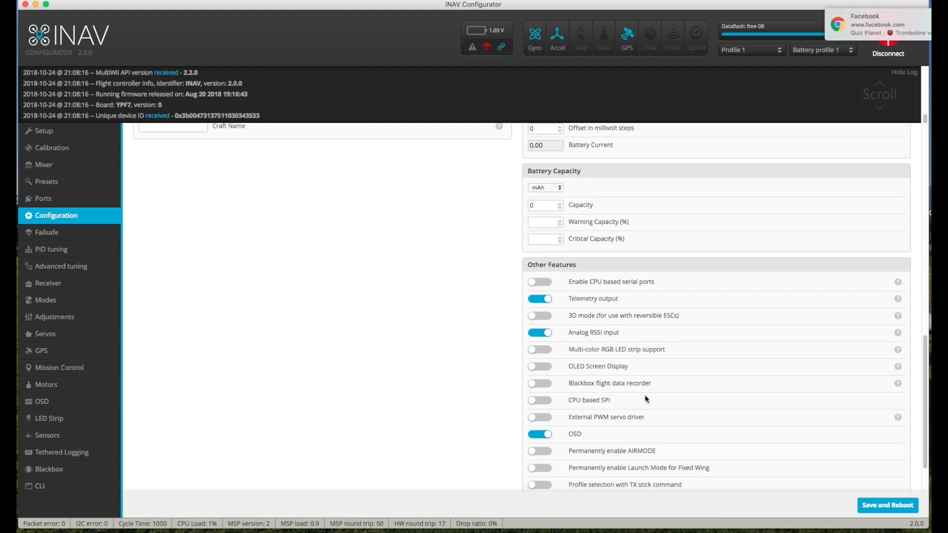
pyautogui.scroll(-5, 585, 393)
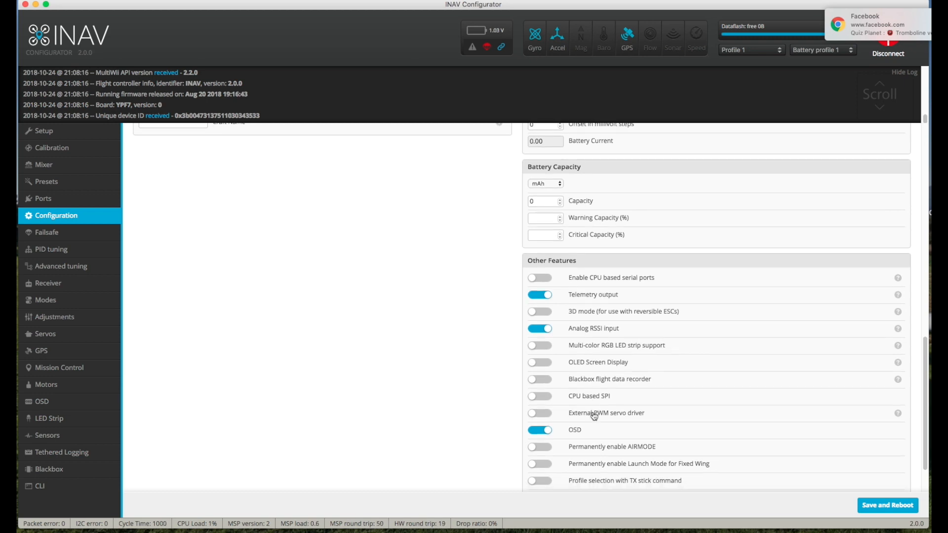
pyautogui.scroll(-5, 593, 416)
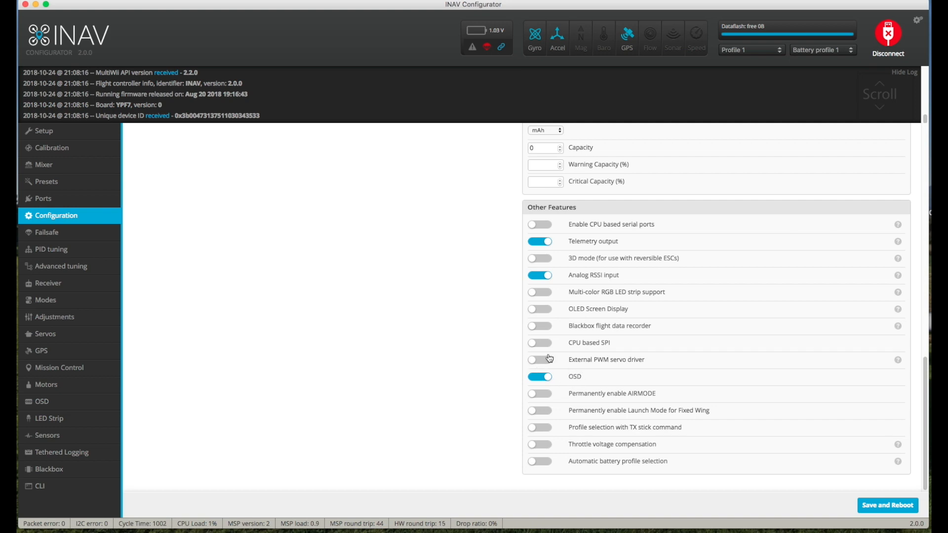
# Set the failsafe procedure to RTH, save and reboot, and reconnect to check the Failsafe settings
pyautogui.click(49, 236)
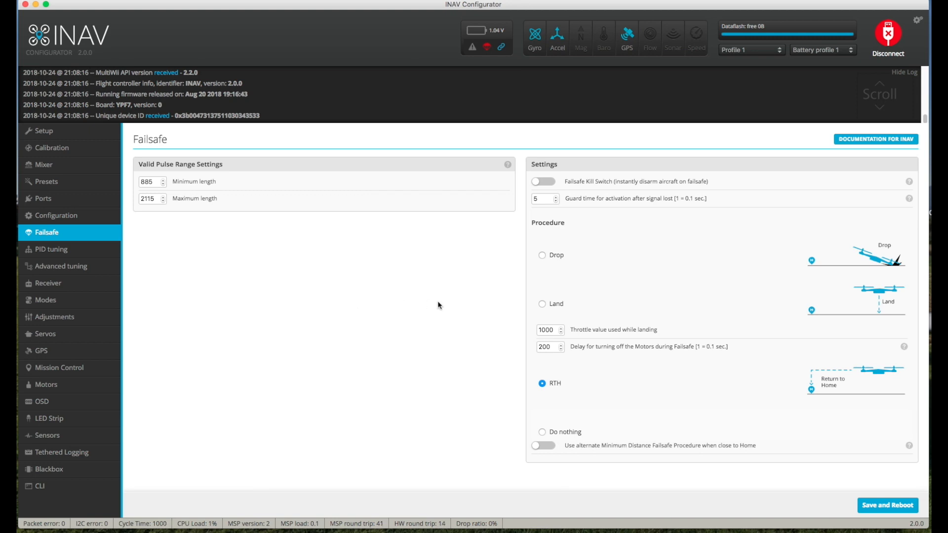
pyautogui.click(541, 303)
pyautogui.click(542, 256)
pyautogui.click(542, 304)
pyautogui.click(542, 384)
pyautogui.click(878, 505)
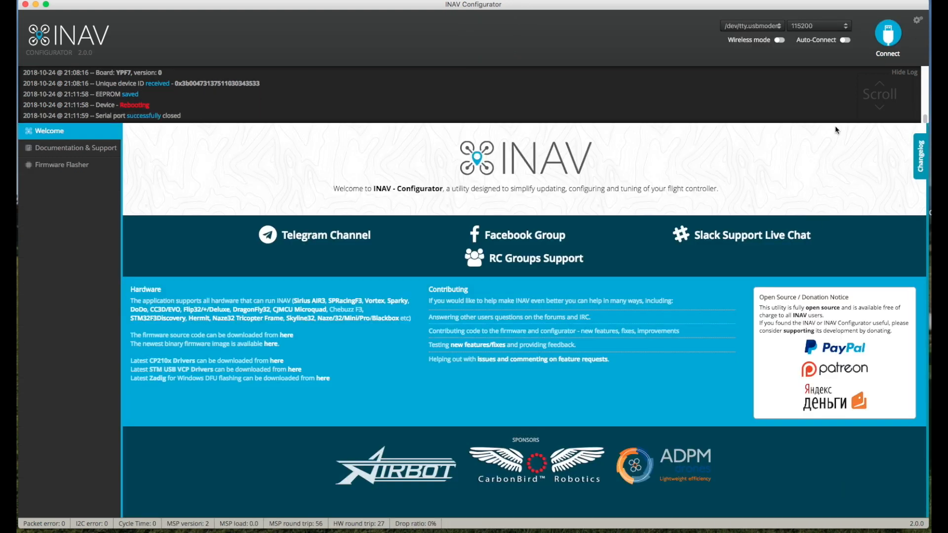
pyautogui.click(887, 35)
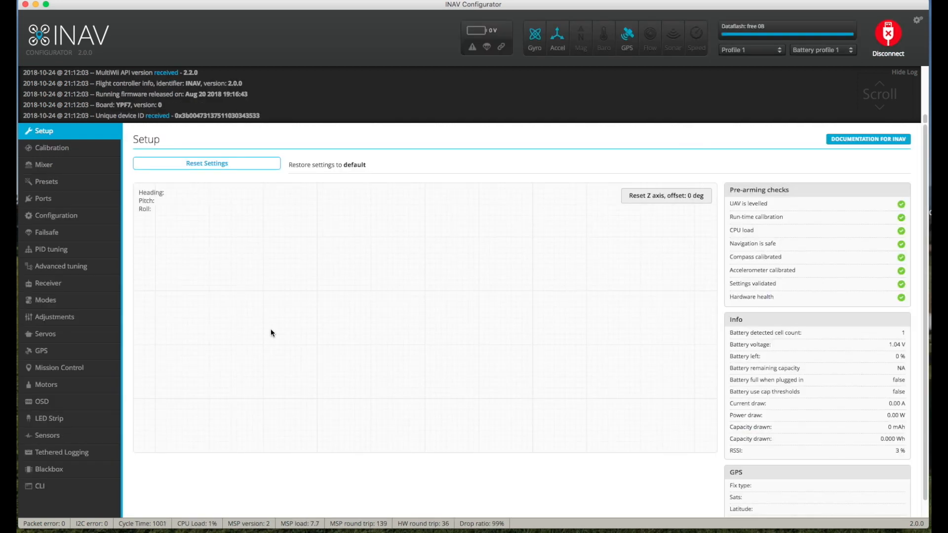
pyautogui.click(61, 233)
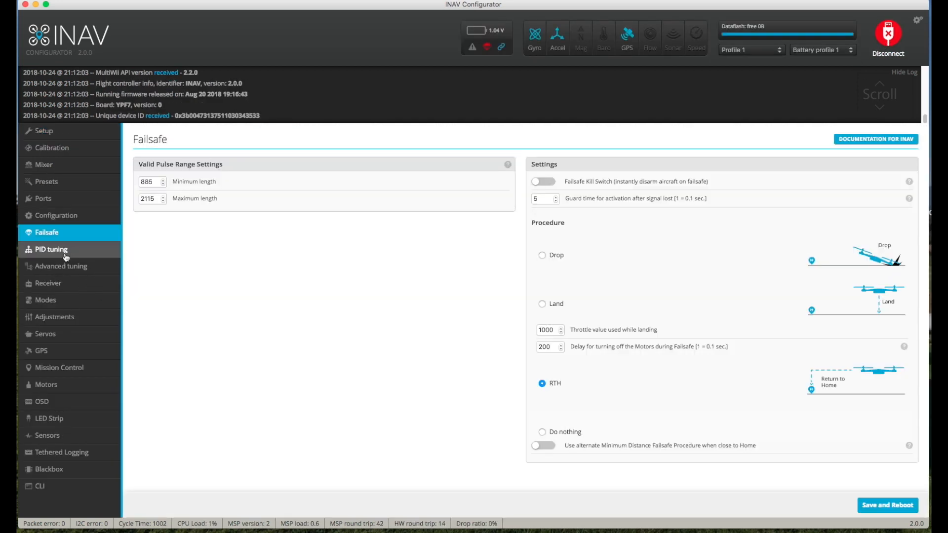
# Examine the PID gains, maximum roll and pitch angles, level strength and filter settings in PID tuning
pyautogui.click(66, 251)
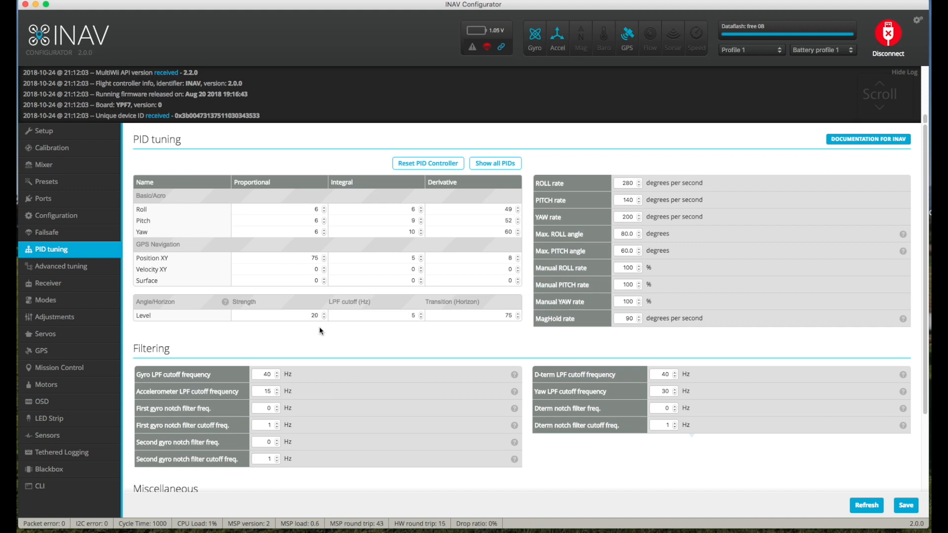
pyautogui.scroll(-1, 316, 330)
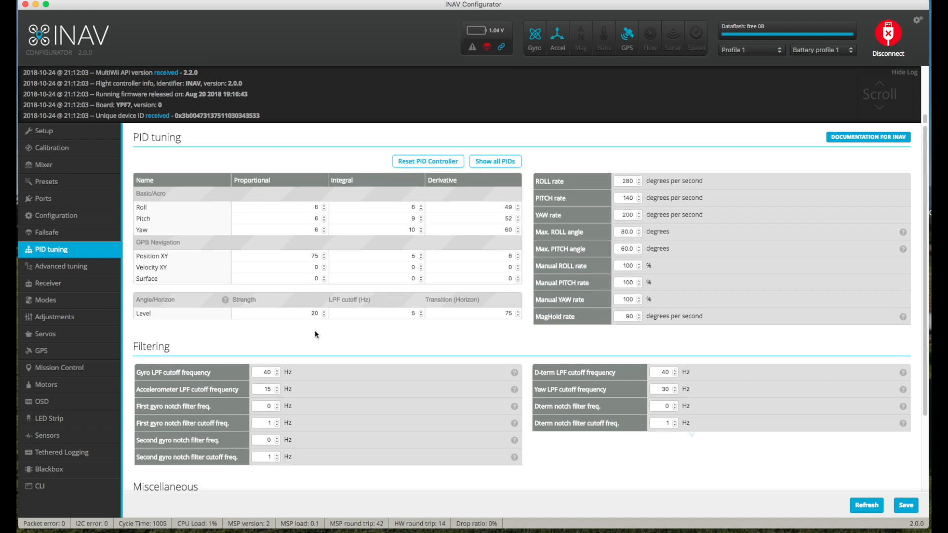
pyautogui.scroll(1, 311, 334)
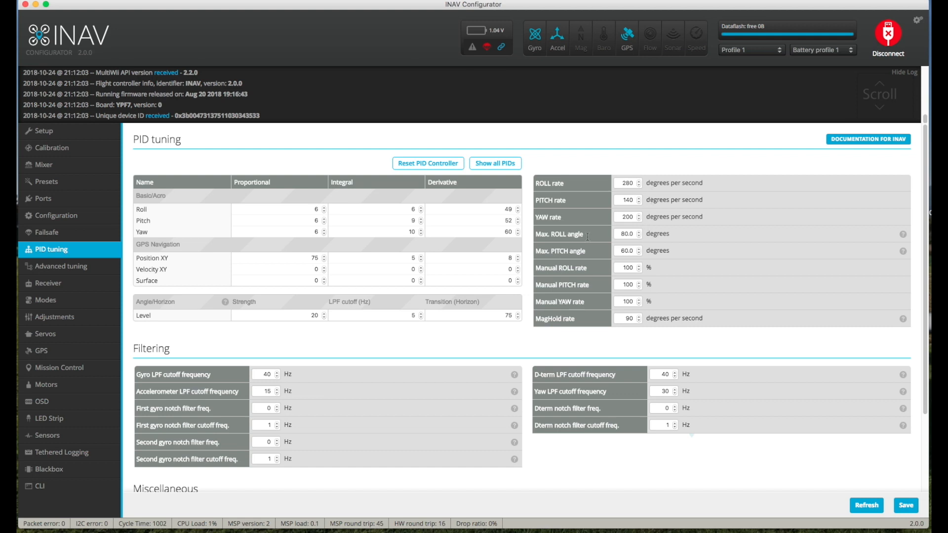
pyautogui.moveTo(536, 234); pyautogui.dragTo(584, 235)
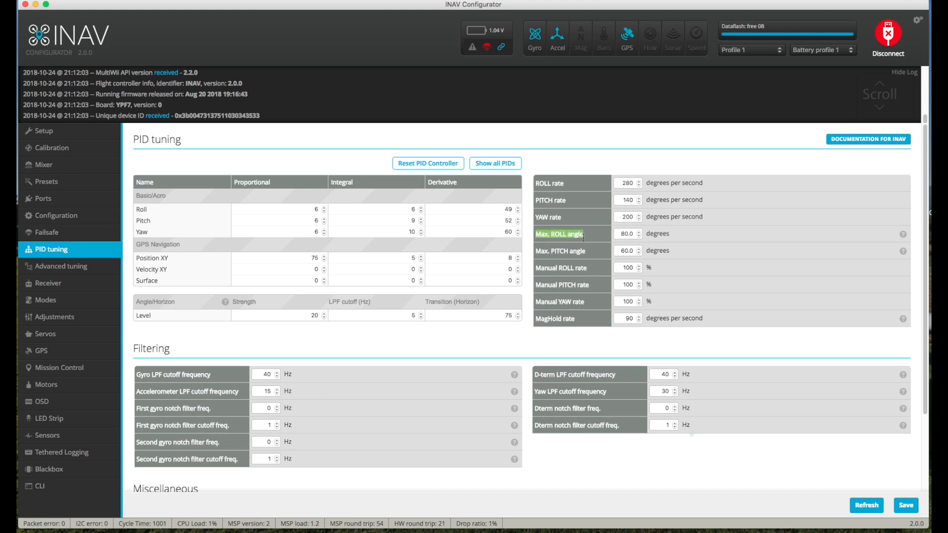
pyautogui.click(625, 234)
pyautogui.click(624, 234)
pyautogui.click(622, 250)
pyautogui.scroll(-1, 625, 275)
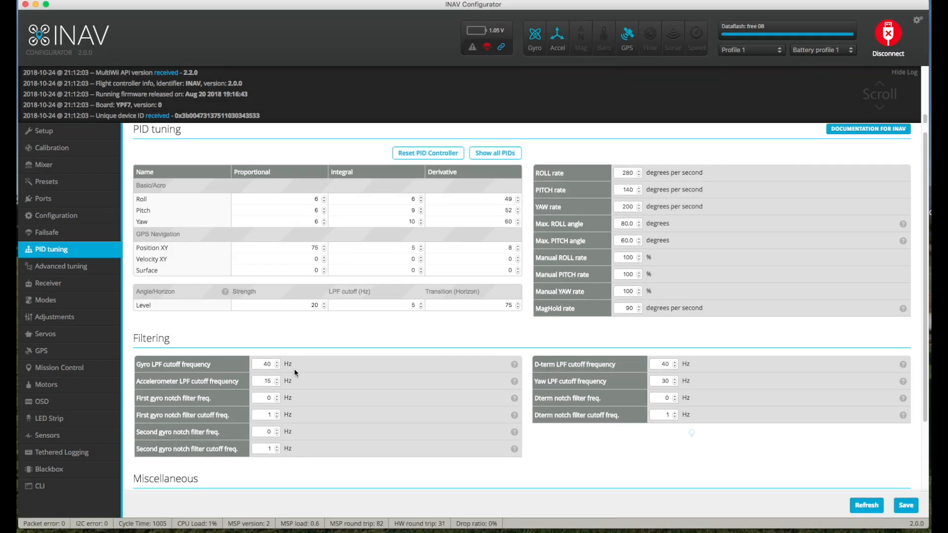
pyautogui.scroll(1, 302, 368)
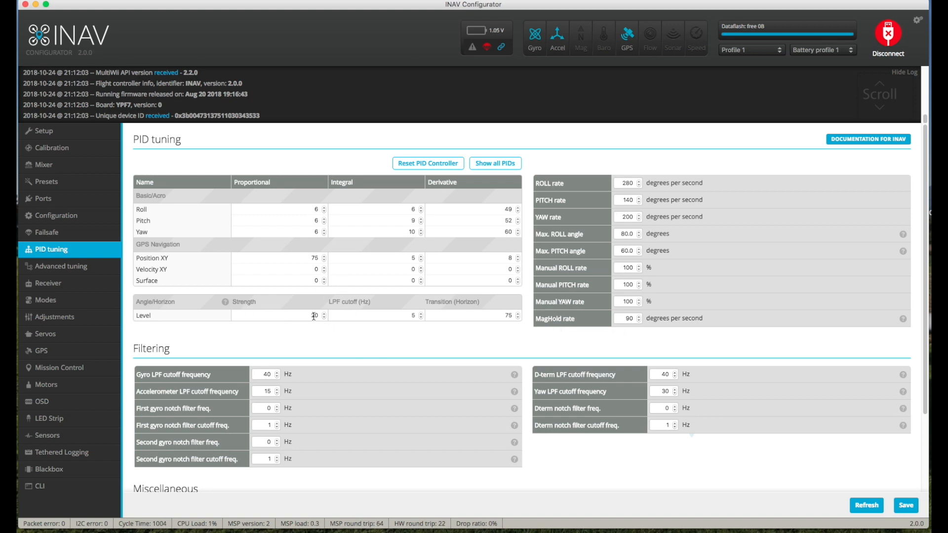
# Review the RTH and landing settings in Advanced tuning, especially the RTH altitude and Climb before RTH option
pyautogui.click(67, 269)
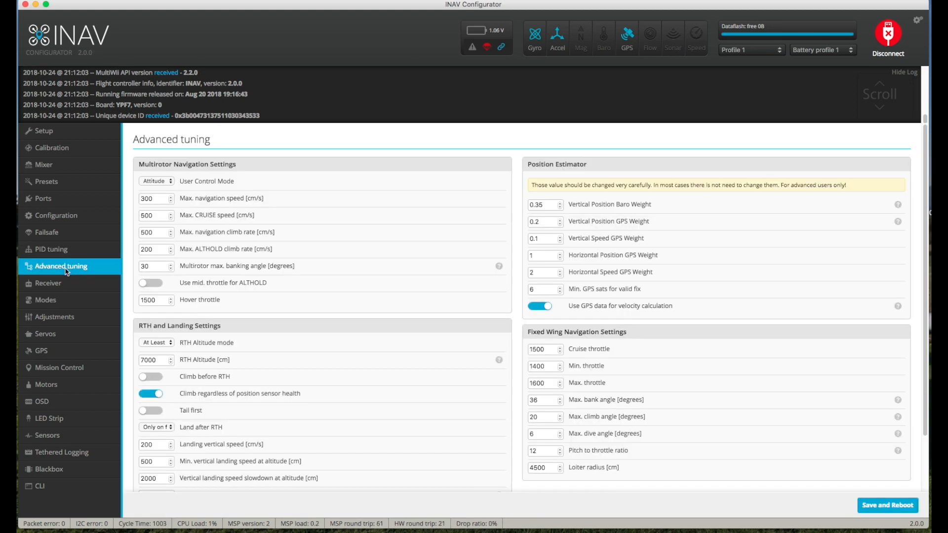
pyautogui.scroll(-1, 198, 322)
pyautogui.scroll(-5, 207, 330)
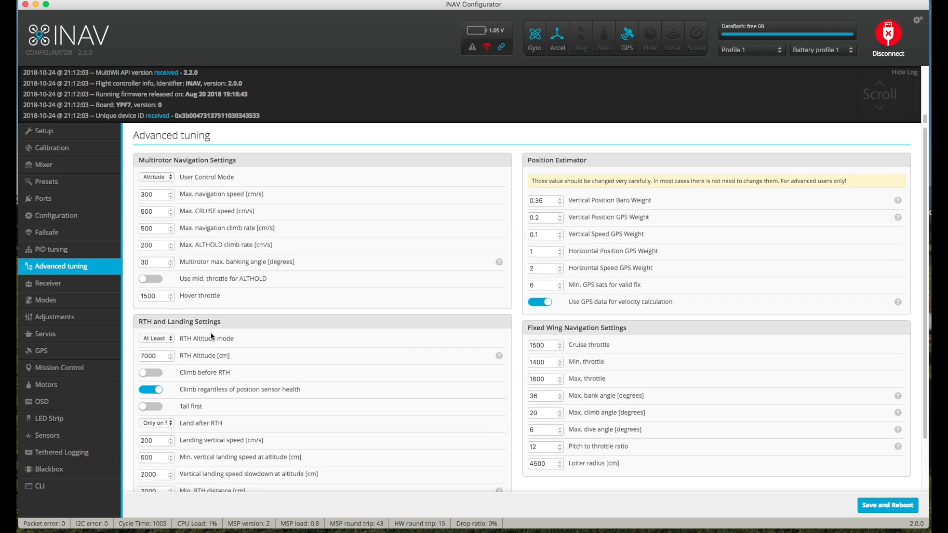
pyautogui.moveTo(147, 301); pyautogui.dragTo(166, 300)
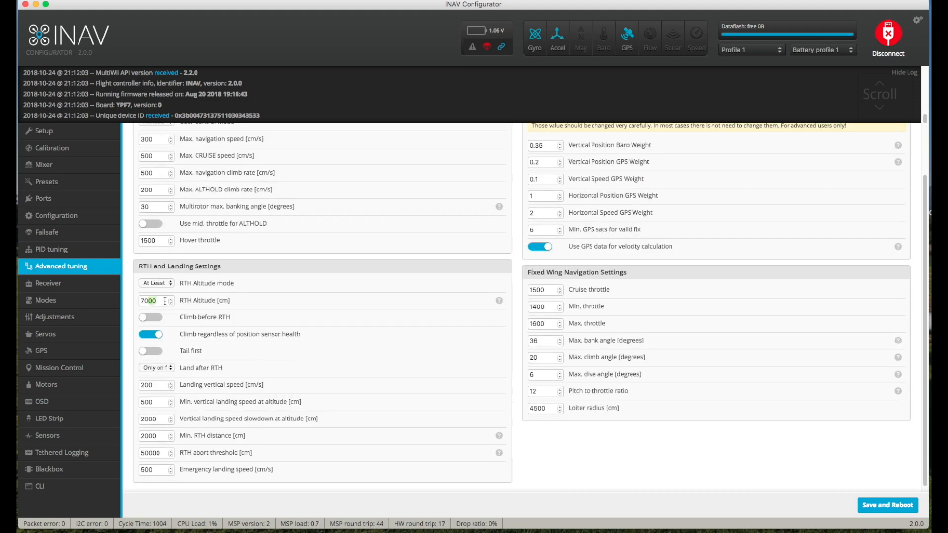
pyautogui.click(151, 299)
pyautogui.moveTo(184, 319); pyautogui.dragTo(232, 320)
pyautogui.click(149, 318)
pyautogui.click(150, 318)
pyautogui.scroll(-1, 264, 345)
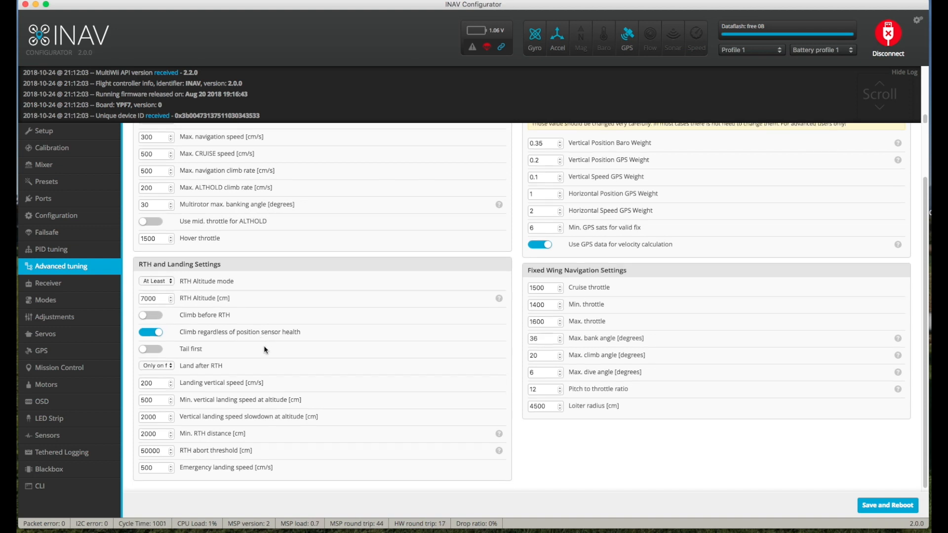
# Check the Land after RTH options and keep it set to Only on failsafe
pyautogui.click(163, 366)
pyautogui.click(163, 364)
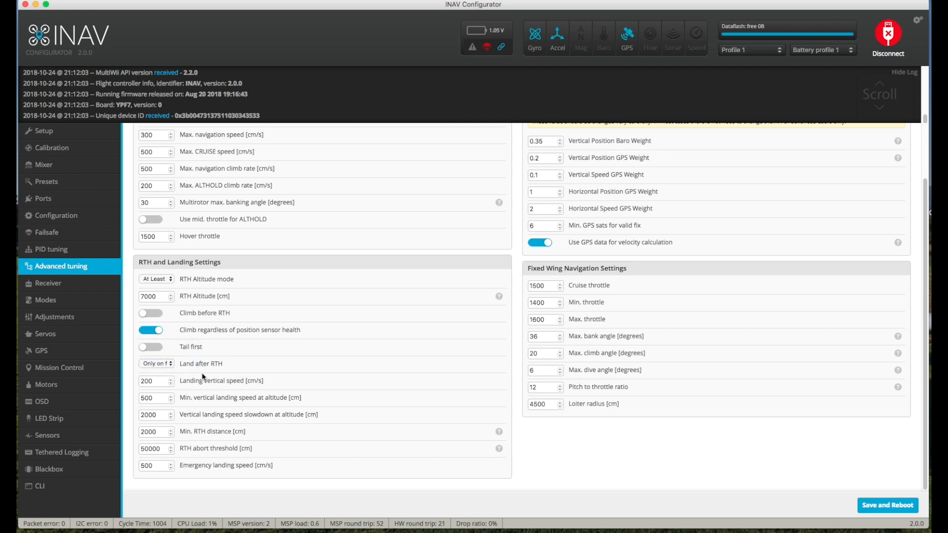
pyautogui.click(153, 363)
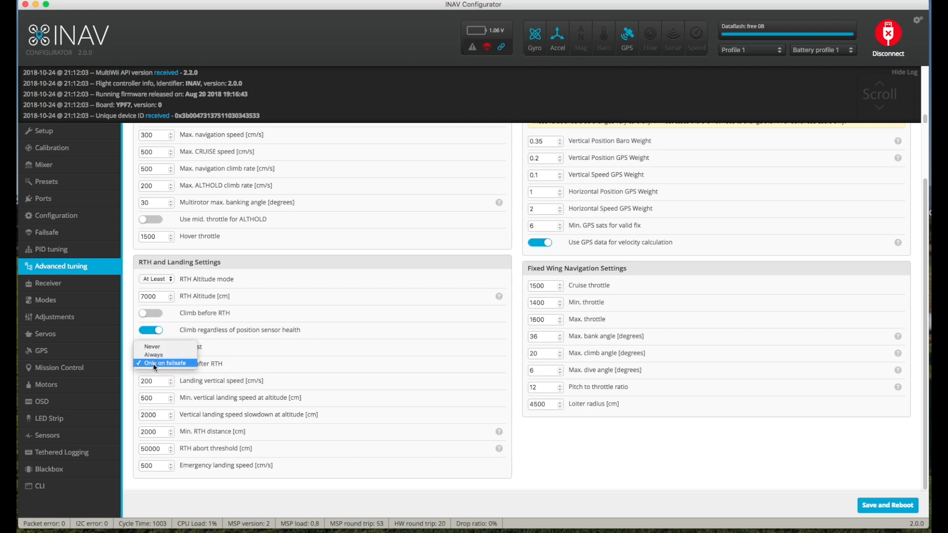
pyautogui.click(163, 365)
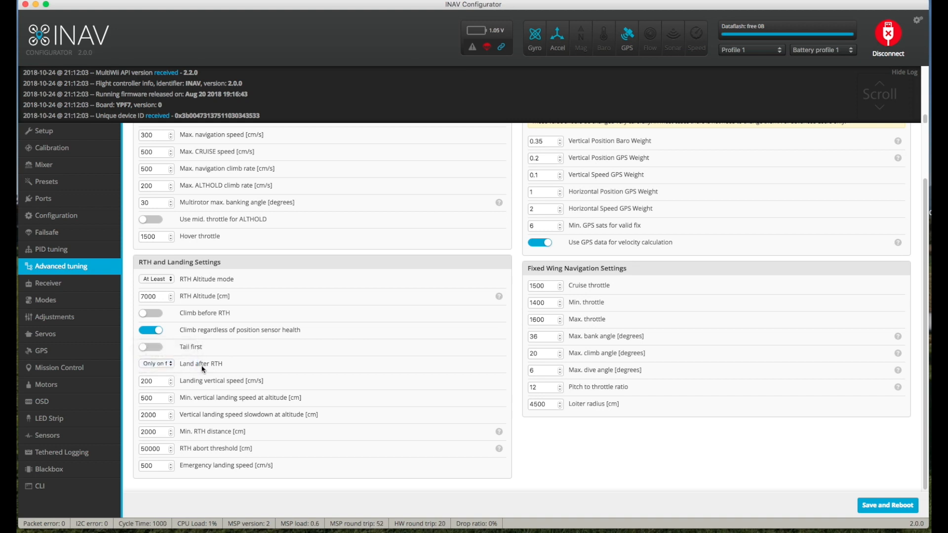
# Examine the Fixed Wing Navigation Settings, including cruise, minimum and maximum throttle and the maximum bank and climb angles
pyautogui.scroll(5, 642, 350)
pyautogui.scroll(-3, 641, 353)
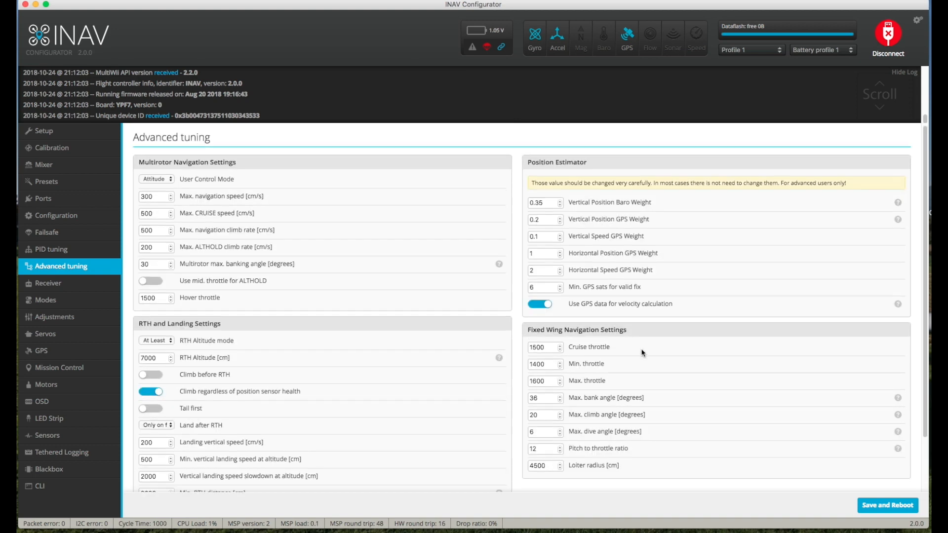
pyautogui.scroll(-2, 642, 354)
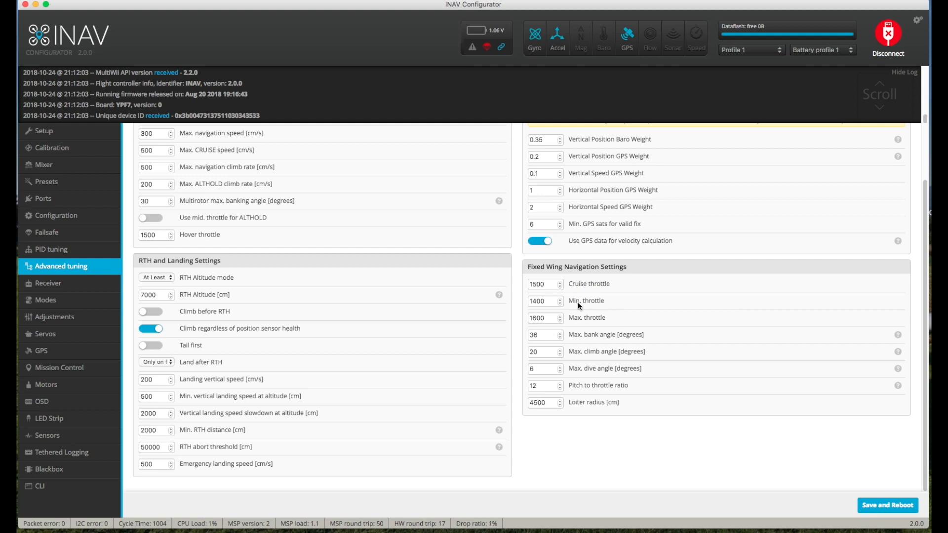
pyautogui.moveTo(584, 300); pyautogui.dragTo(593, 301)
pyautogui.moveTo(585, 318); pyautogui.dragTo(590, 321)
pyautogui.moveTo(599, 337); pyautogui.dragTo(601, 337)
pyautogui.click(590, 354)
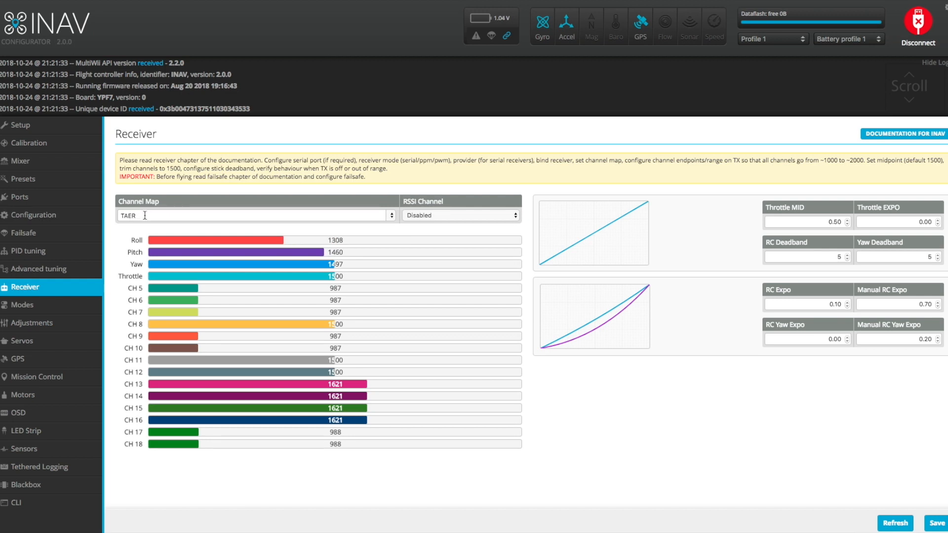
# Check the RSSI Channel options in Receiver and keep it Disabled, and review the servo mixer weights in Mixer
pyautogui.click(416, 213)
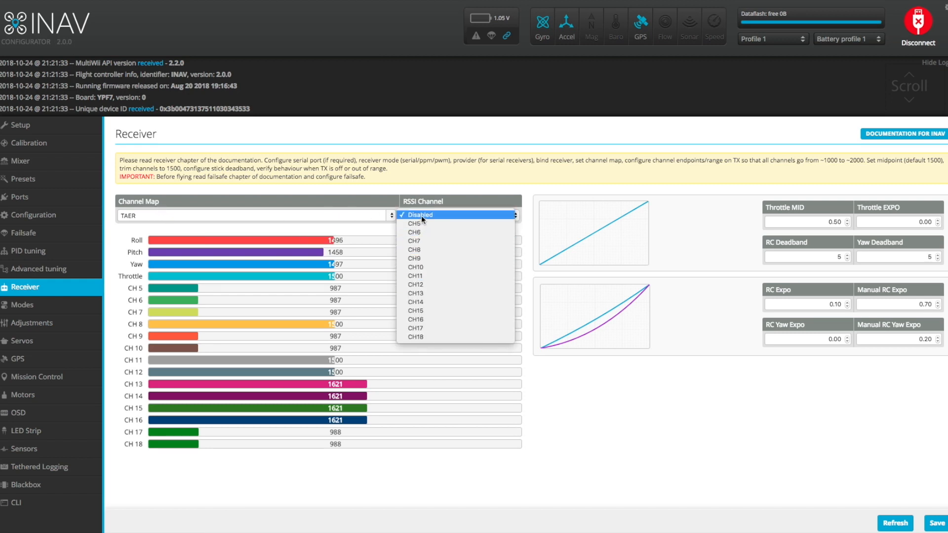
pyautogui.click(422, 215)
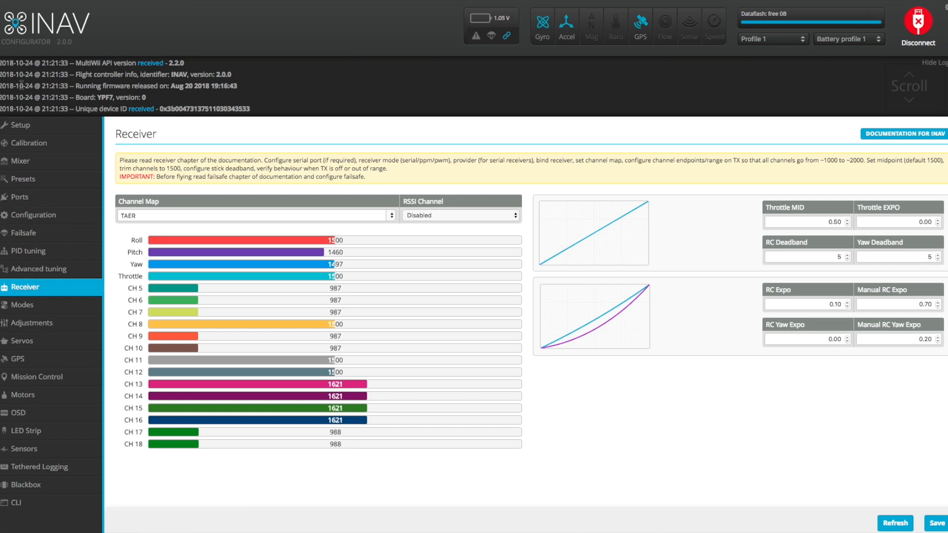
pyautogui.click(41, 161)
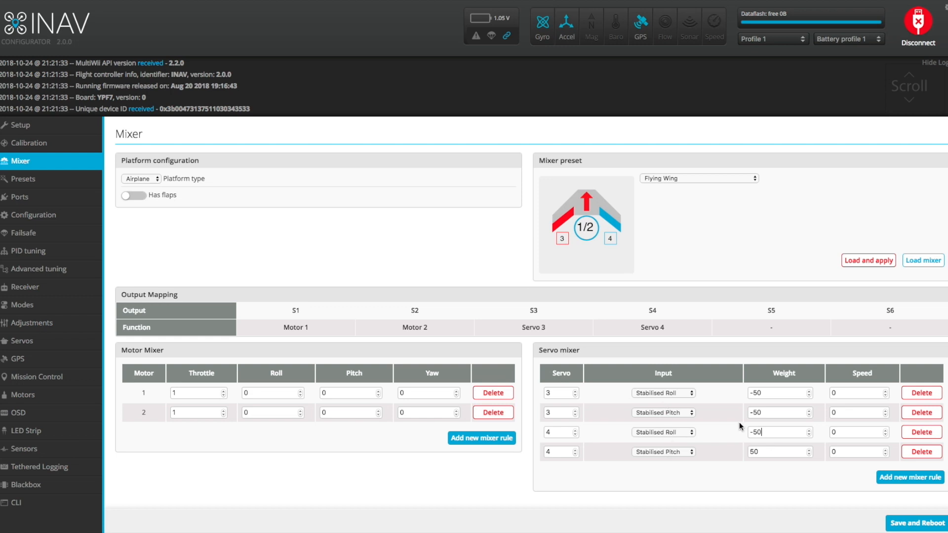
pyautogui.click(770, 413)
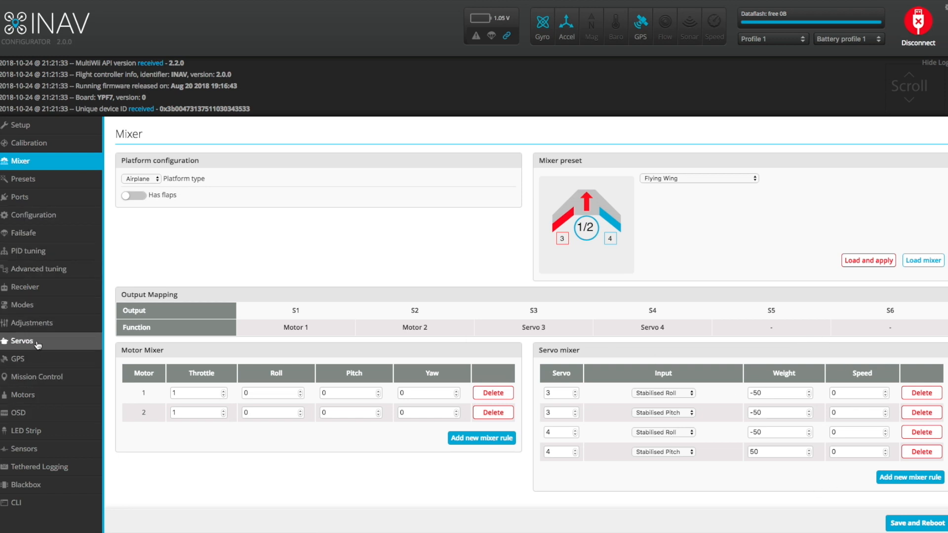
pyautogui.click(29, 288)
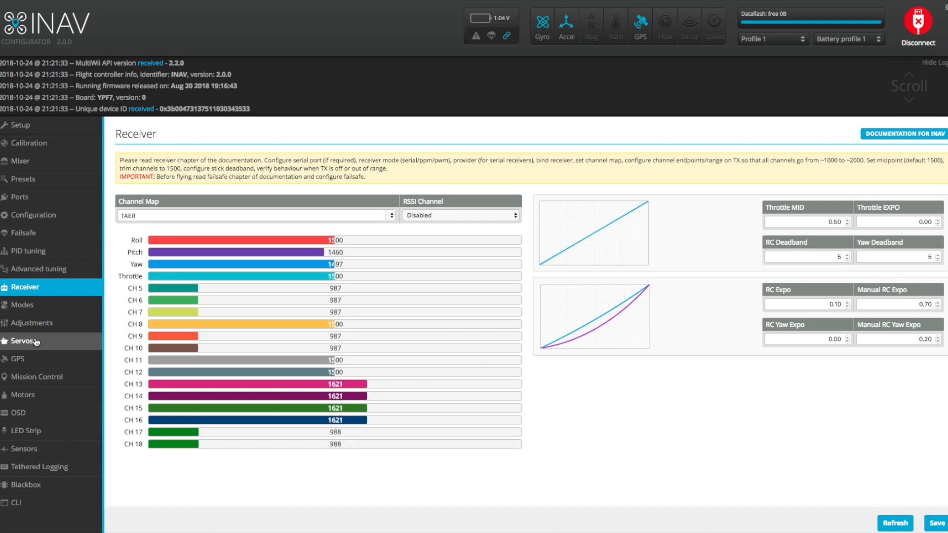
# Examine the channel assignments and ranges of the ARM, ANGLE and NAV RTH modes
pyautogui.click(33, 310)
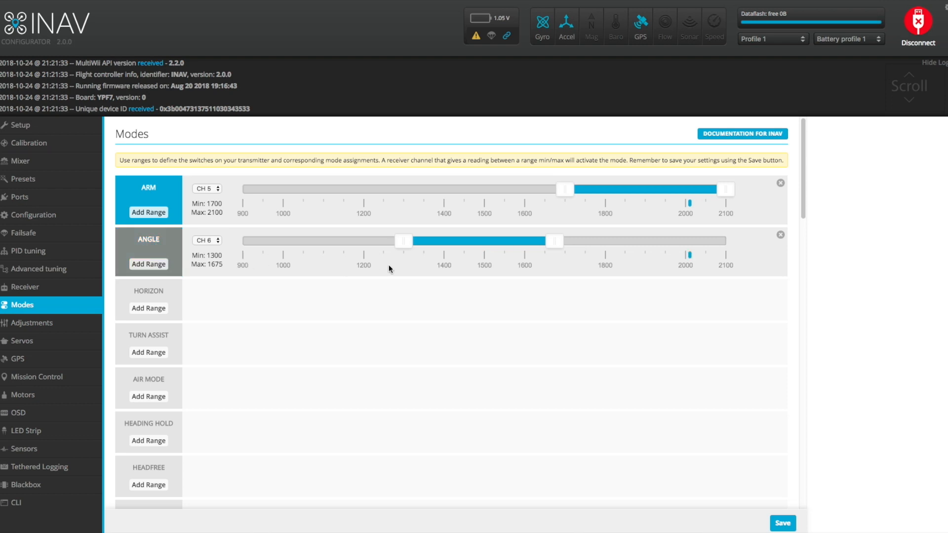
pyautogui.scroll(-2, 697, 236)
pyautogui.scroll(2, 698, 236)
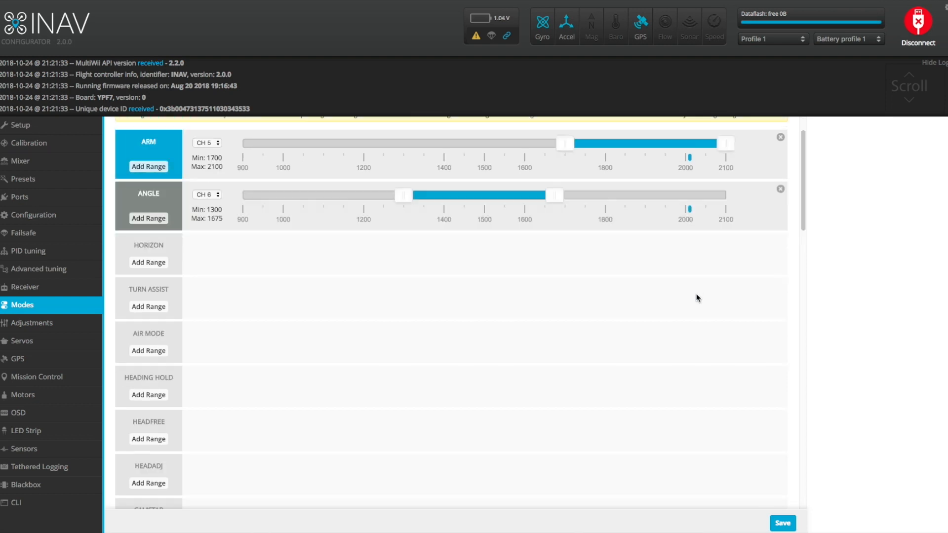
pyautogui.scroll(-8, 328, 389)
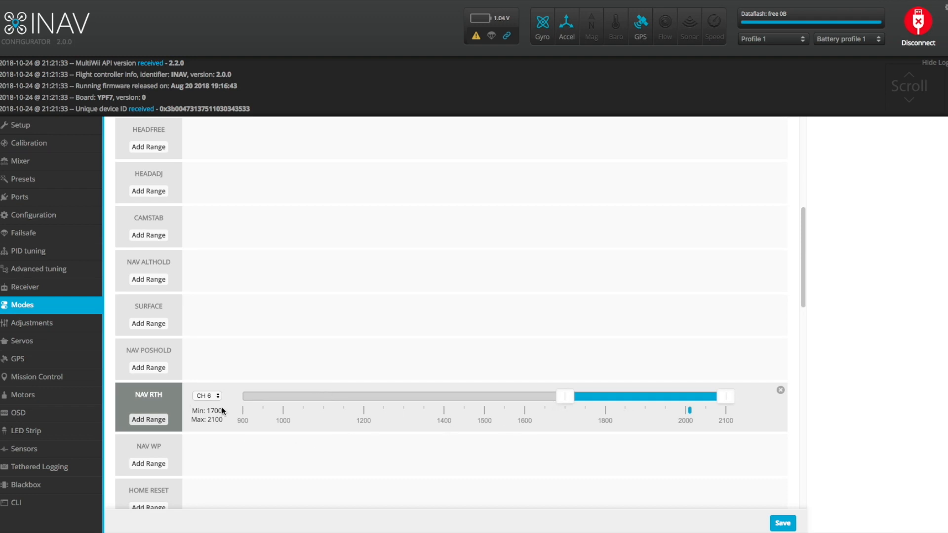
pyautogui.scroll(8, 459, 351)
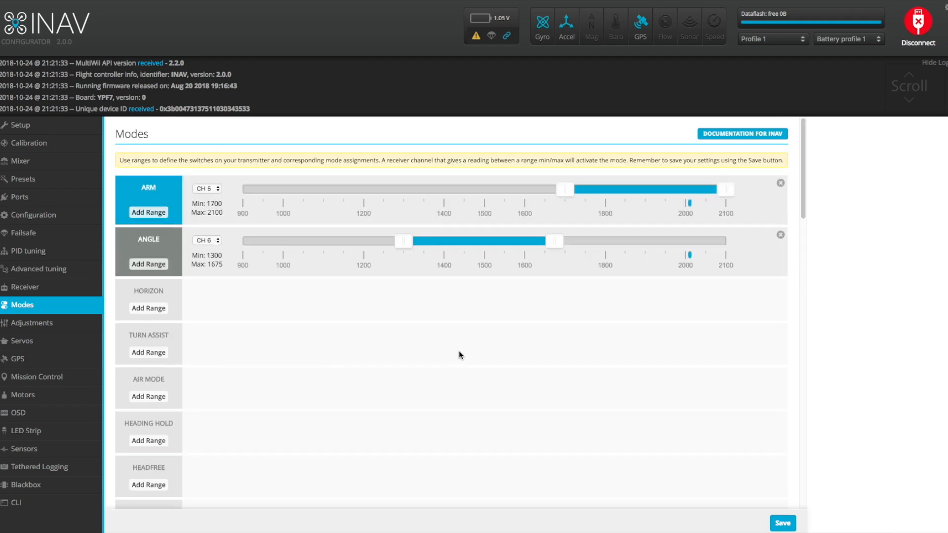
# Examine the channel assignments and ranges of the NAV LAUNCH, SERVO AUTOTRIM, AUTO TUNE and BEEPER modes
pyautogui.scroll(-4, 451, 352)
pyautogui.scroll(-8, 448, 354)
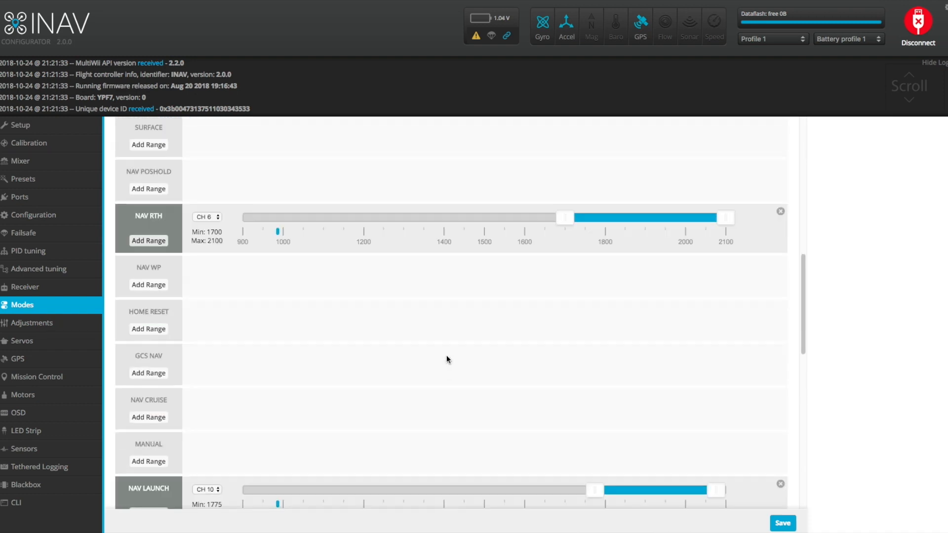
pyautogui.scroll(-3, 446, 354)
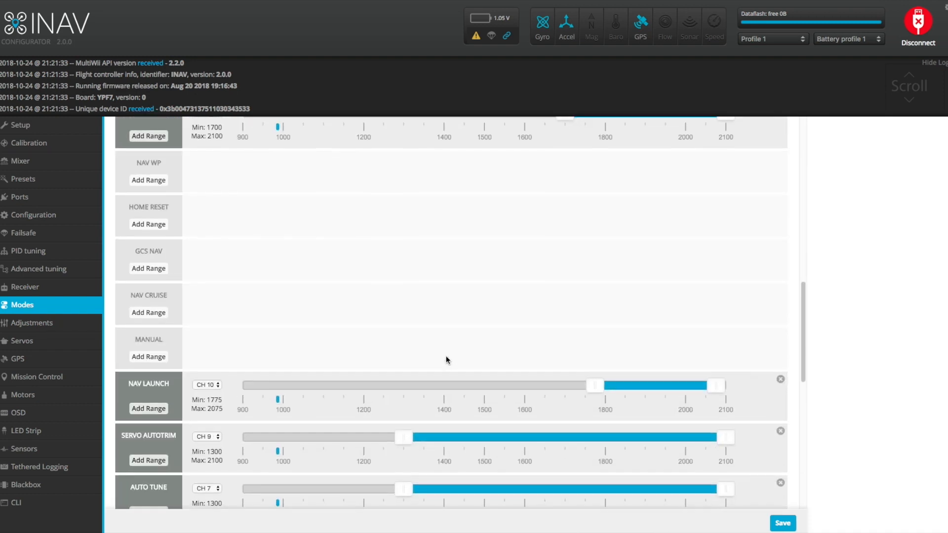
pyautogui.scroll(-1, 445, 359)
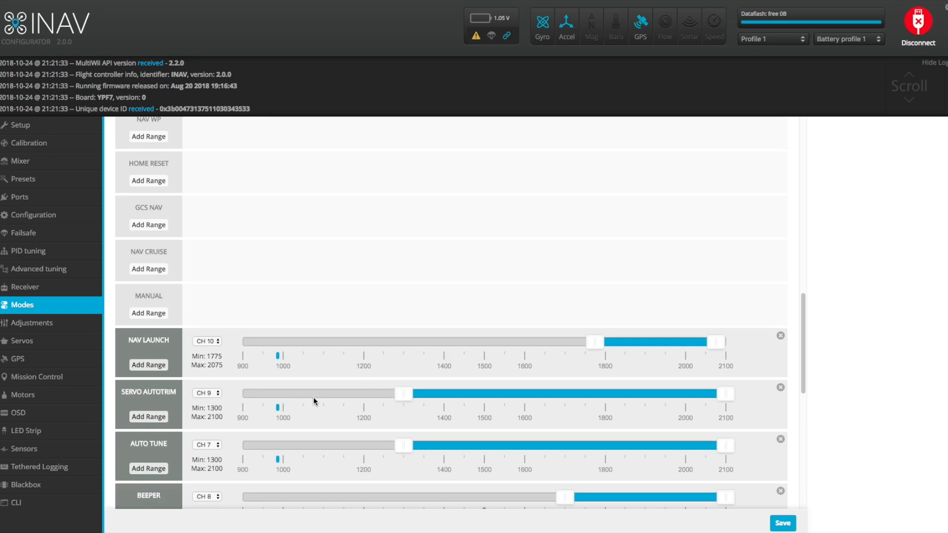
pyautogui.scroll(-1, 316, 405)
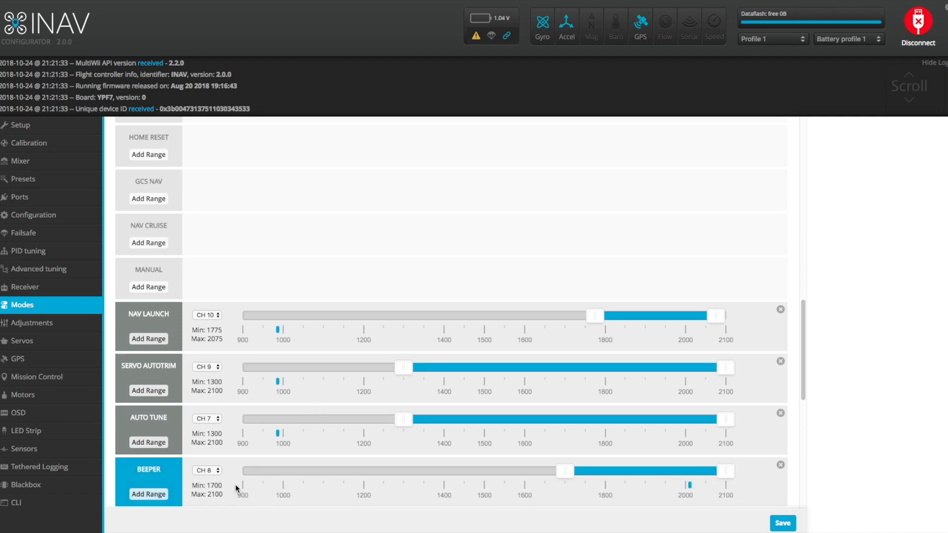
pyautogui.scroll(-1, 236, 484)
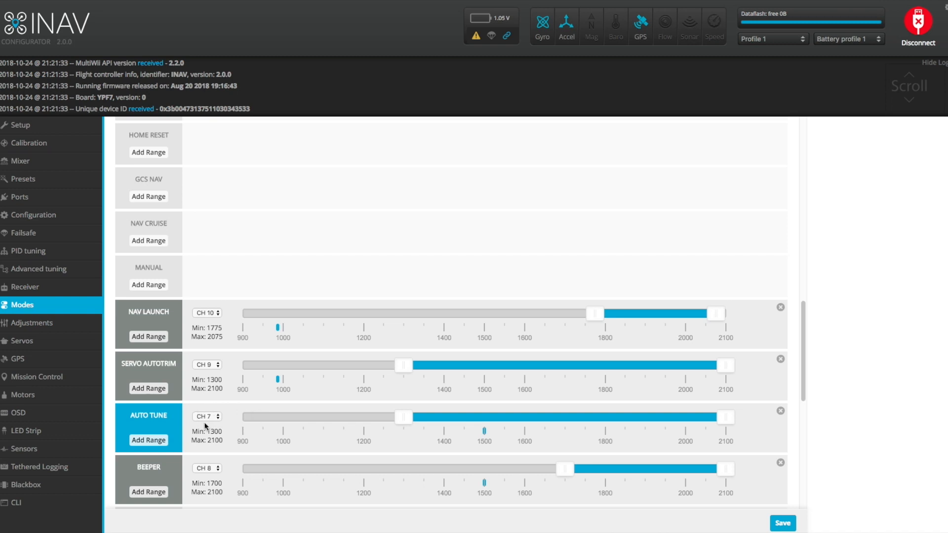
pyautogui.scroll(-1, 213, 419)
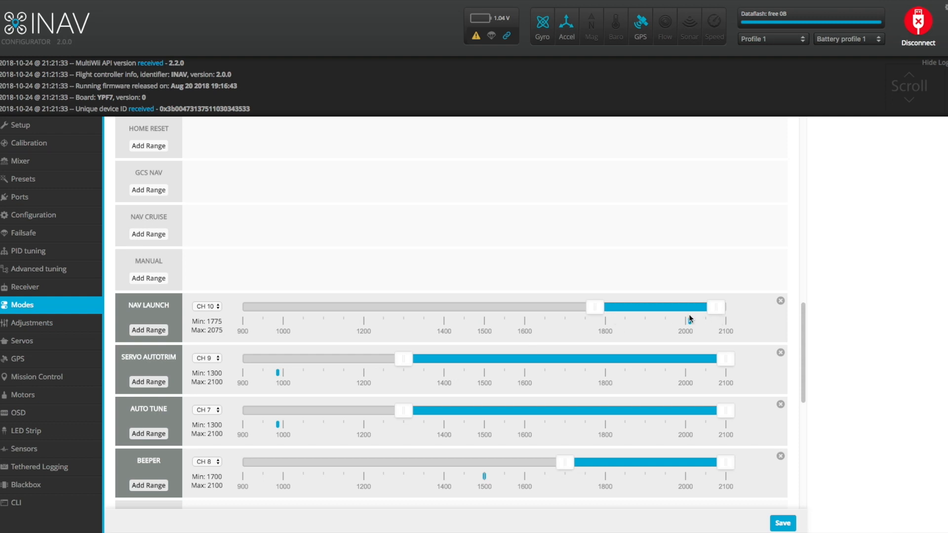
pyautogui.scroll(-1, 676, 340)
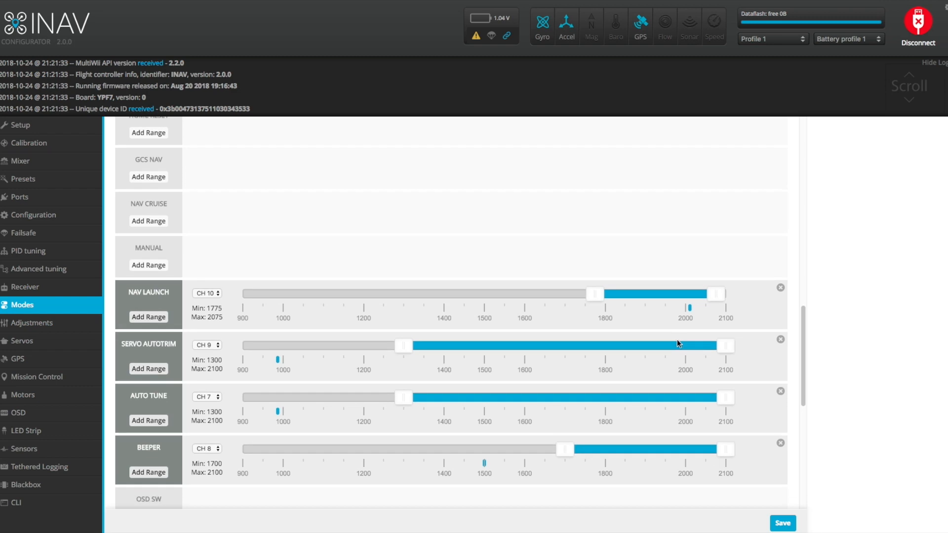
pyautogui.scroll(-5, 676, 341)
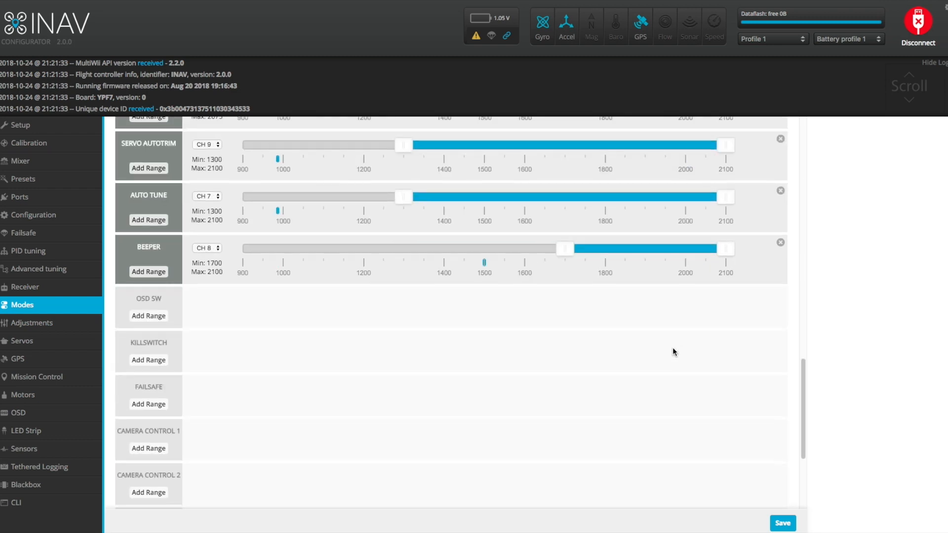
pyautogui.scroll(-5, 674, 352)
pyautogui.scroll(20, 672, 351)
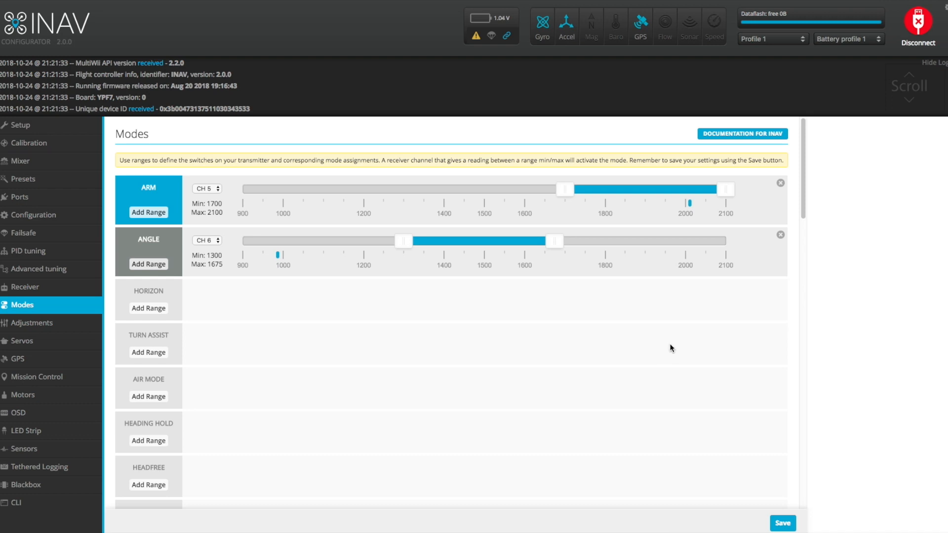
# Look through the Adjustments, Servos, GPS, Mission Control and Motors pages
pyautogui.click(25, 323)
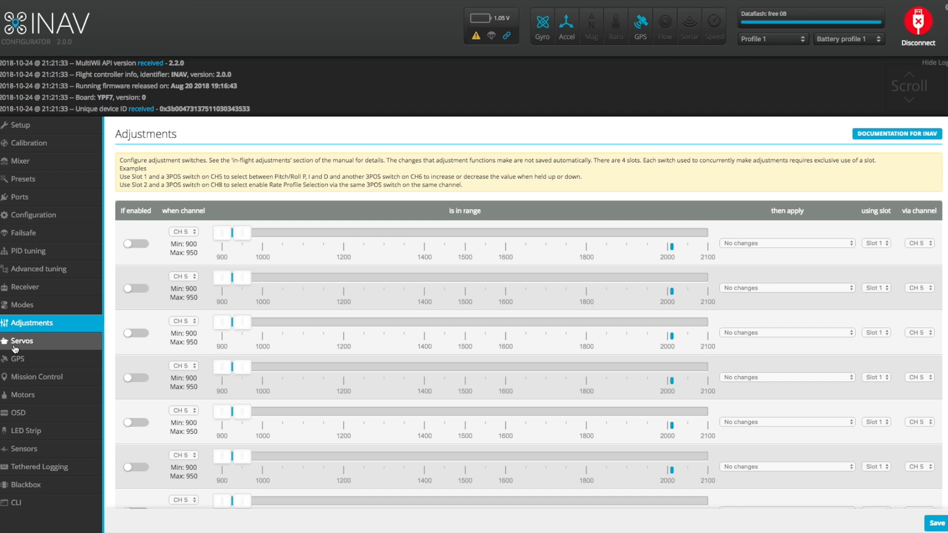
pyautogui.click(15, 345)
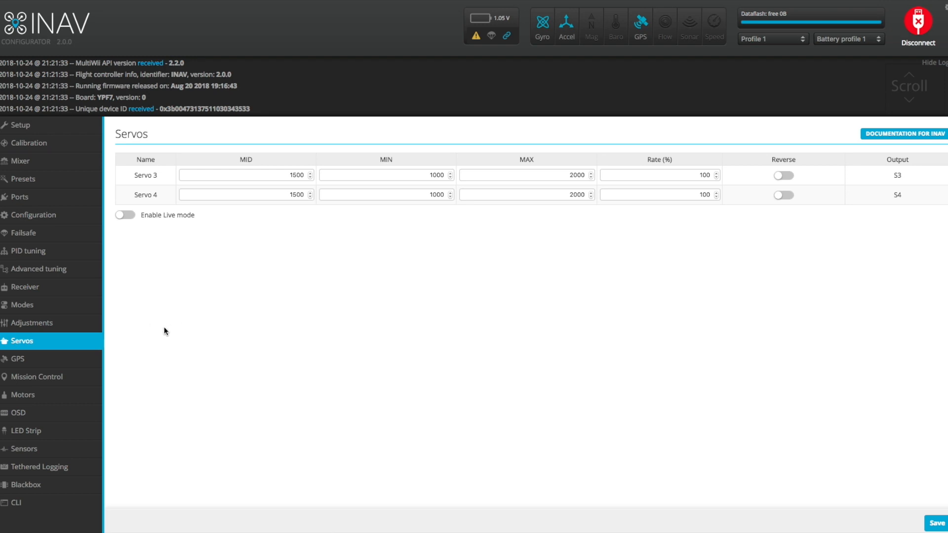
pyautogui.click(39, 363)
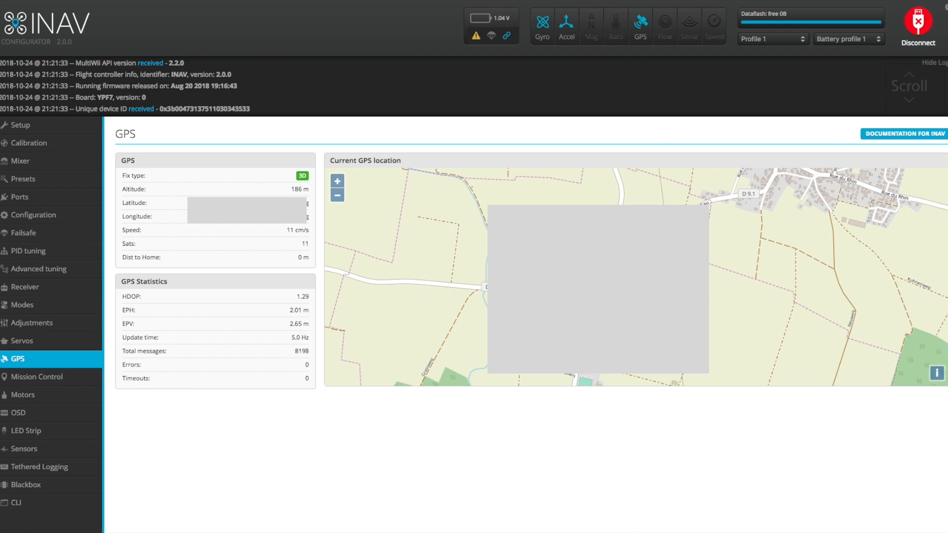
pyautogui.click(69, 383)
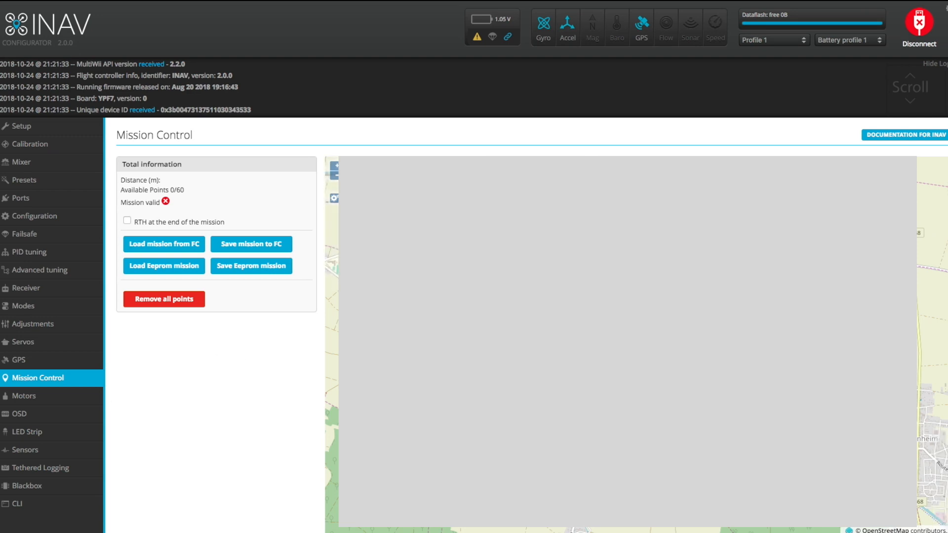
pyautogui.click(40, 399)
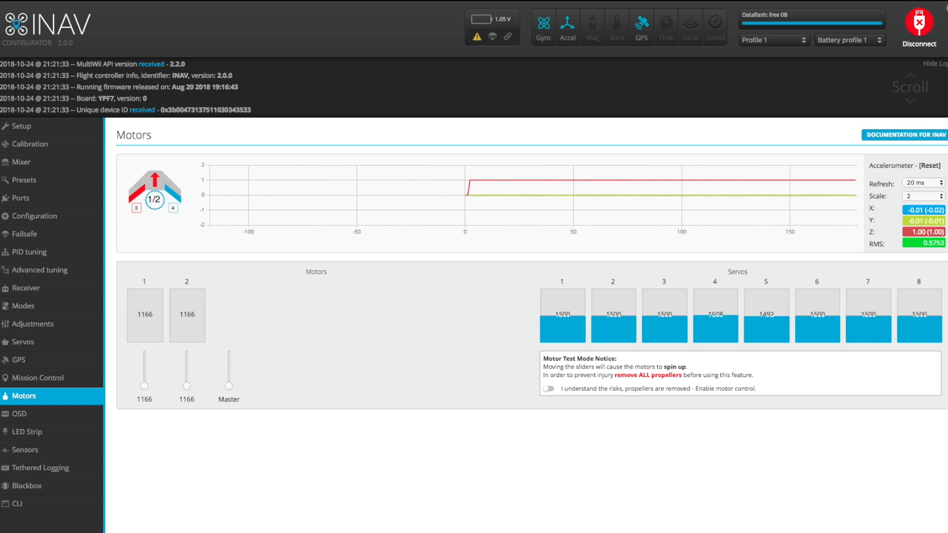
# Open the OSD settings and try switching the Throttle Position element on and back off in the General group
pyautogui.click(19, 420)
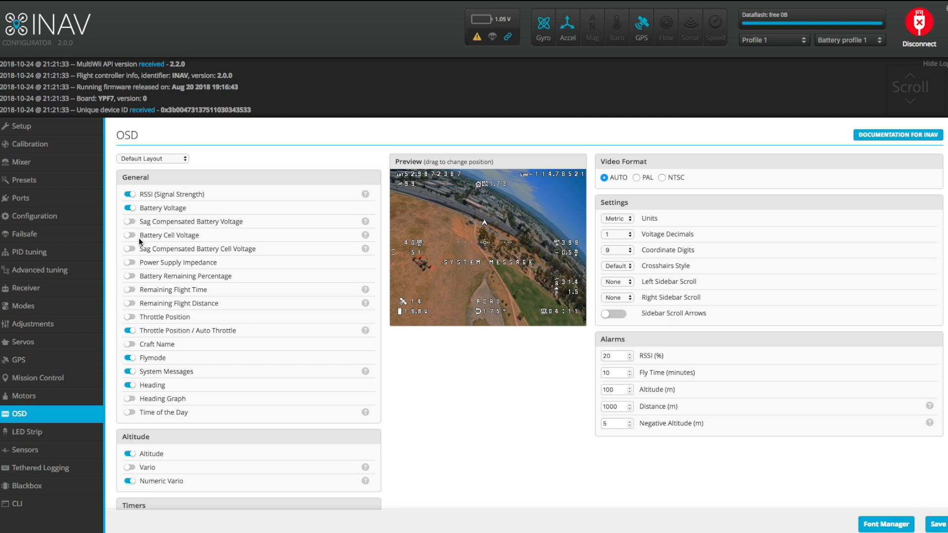
pyautogui.click(130, 317)
pyautogui.click(131, 320)
pyautogui.scroll(-1, 259, 359)
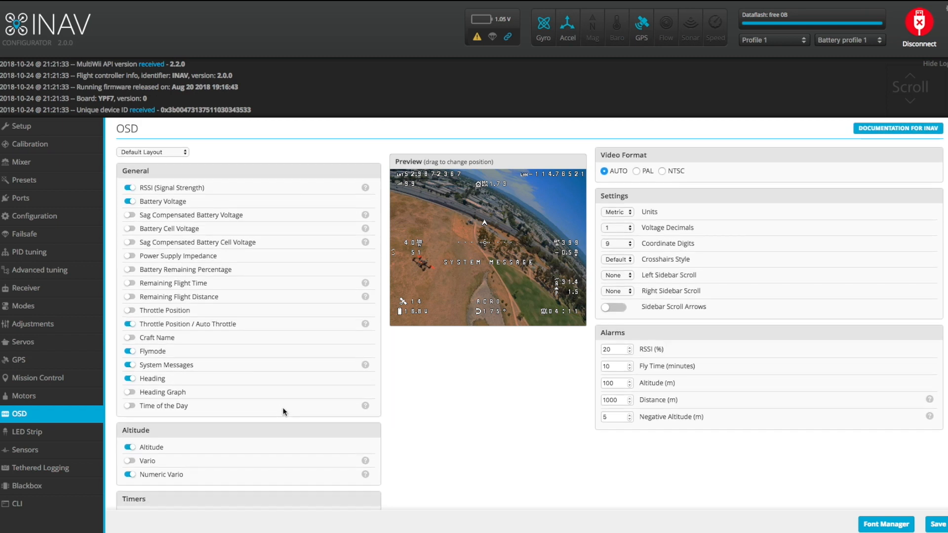
pyautogui.scroll(-2, 283, 411)
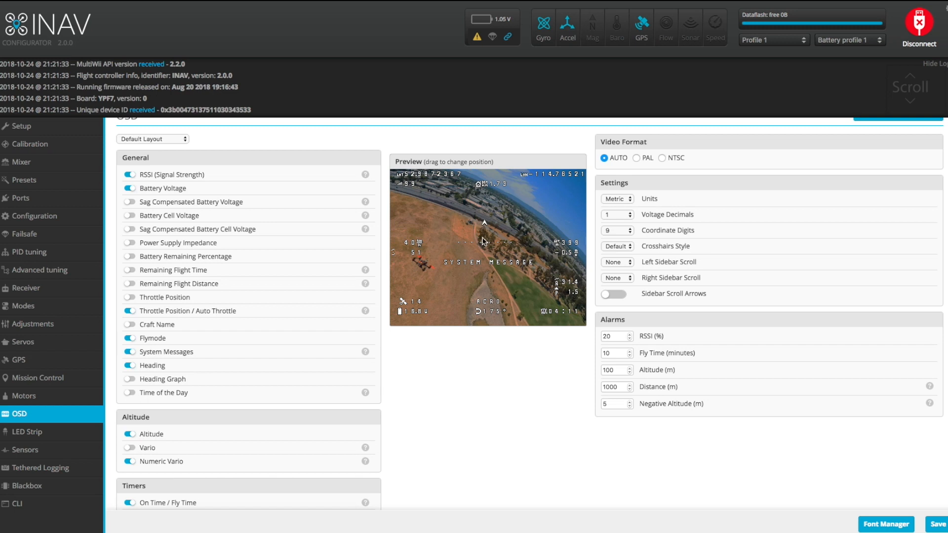
# Move the System Message element slightly down and to the right in the OSD preview, and check the Altitude, Timers and Attitude elements
pyautogui.moveTo(472, 266); pyautogui.dragTo(477, 275)
pyautogui.scroll(-1, 284, 398)
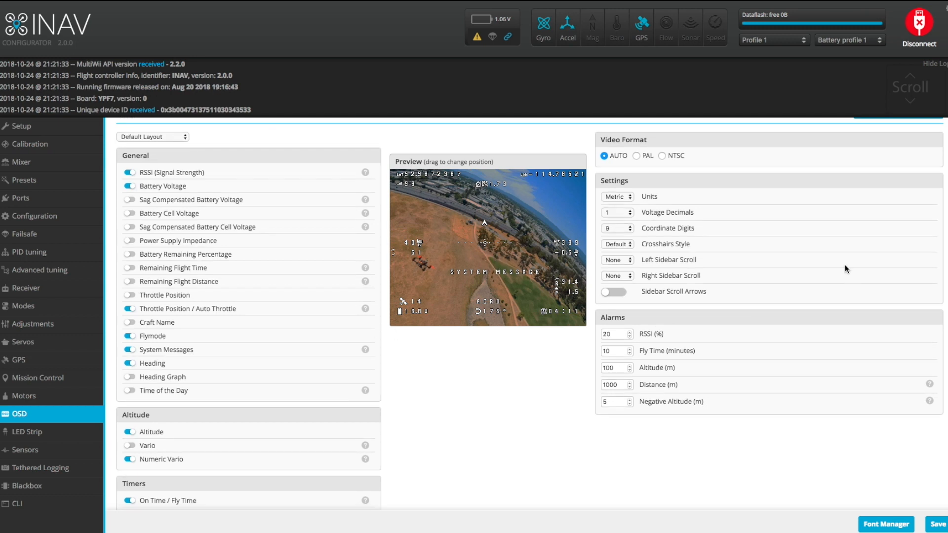
pyautogui.scroll(-1, 662, 229)
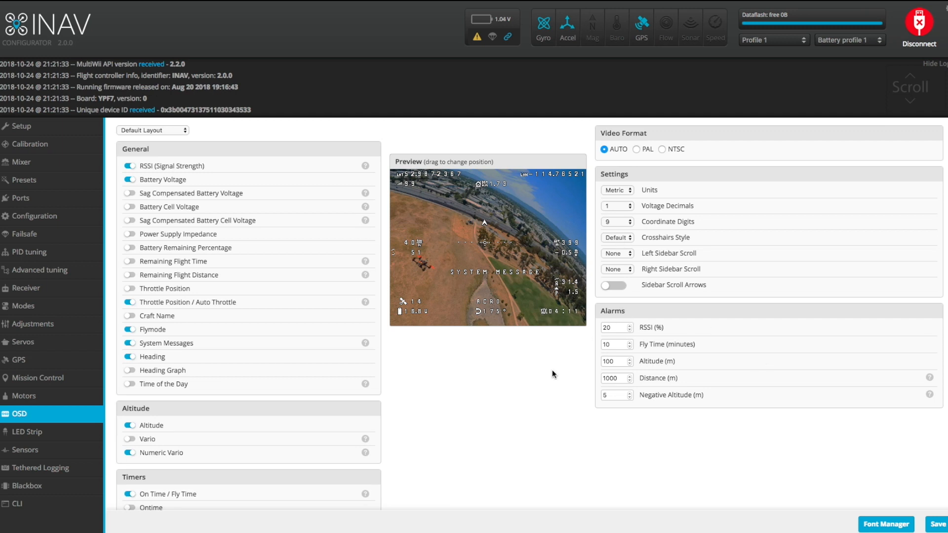
pyautogui.scroll(-2, 552, 373)
pyautogui.scroll(-3, 523, 389)
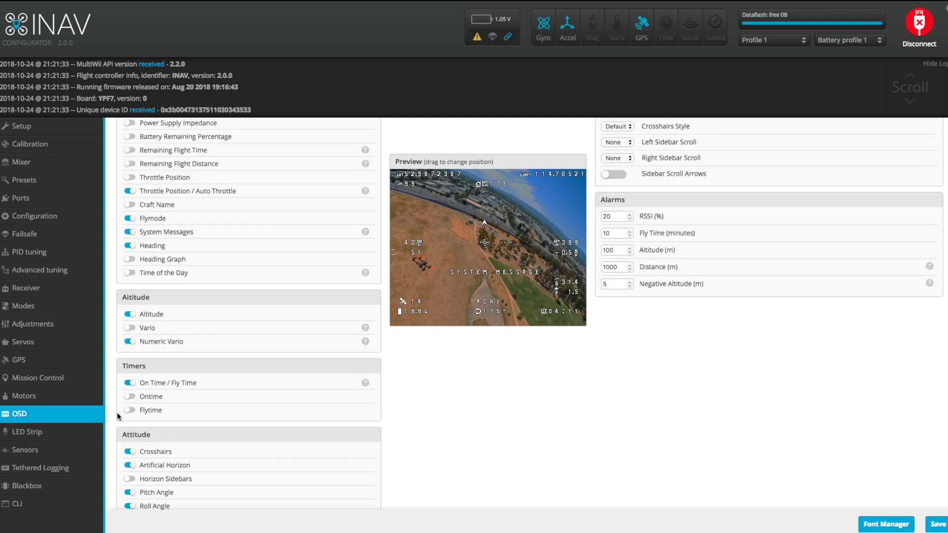
# Try switching the Horizon Sidebars element on and back off in the Attitude group
pyautogui.scroll(-1, 198, 341)
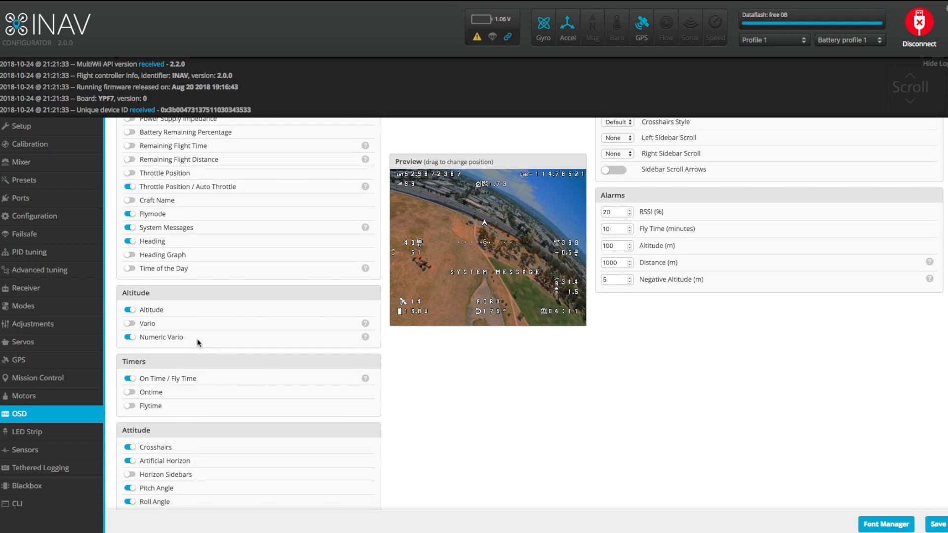
pyautogui.scroll(-2, 197, 342)
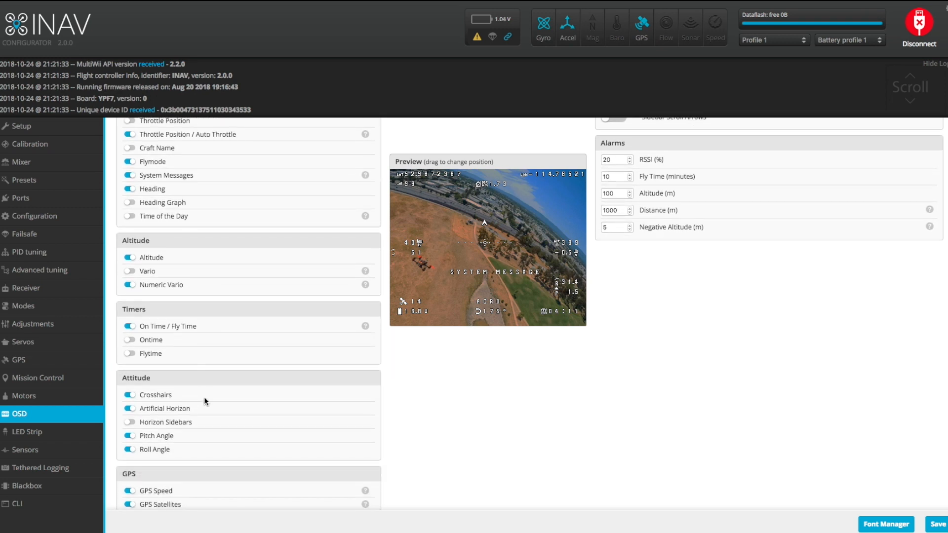
pyautogui.click(132, 423)
pyautogui.click(131, 423)
pyautogui.click(131, 423)
pyautogui.click(132, 424)
# Switch off the Pitch Angle and Roll Angle elements in the Attitude group
pyautogui.scroll(-1, 310, 397)
pyautogui.scroll(-1, 311, 403)
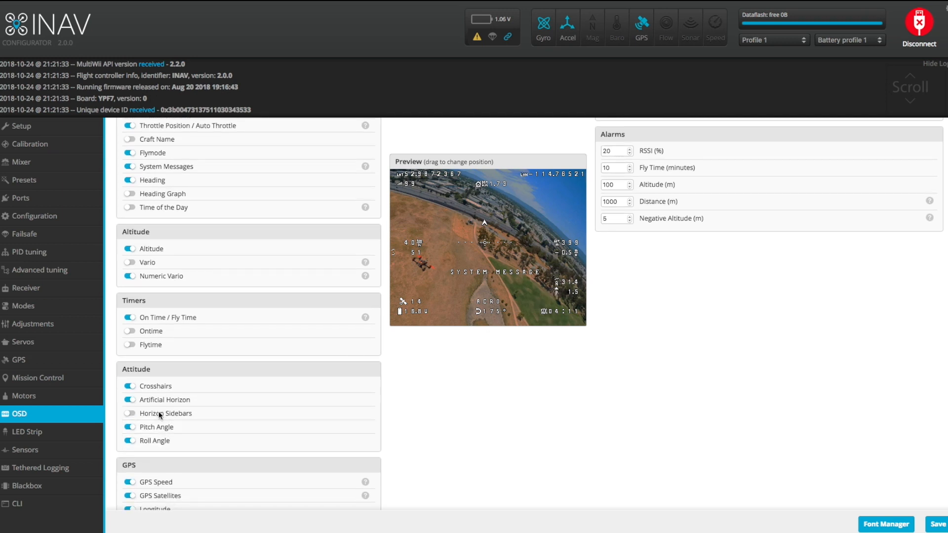
pyautogui.click(131, 428)
pyautogui.click(132, 441)
# Try switching the north-up map, takeoff-direction map and Radar elements on and back off in the Maps and Radars group
pyautogui.scroll(-2, 469, 430)
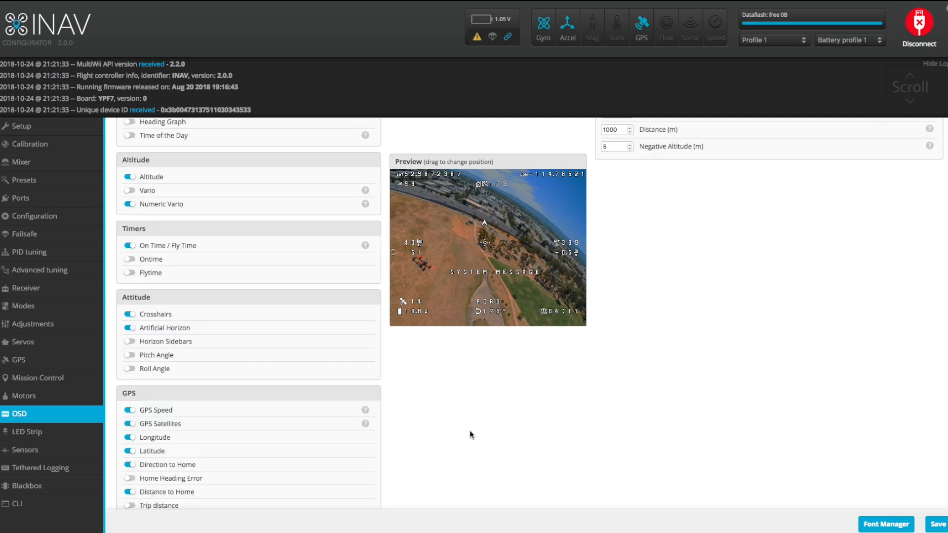
pyautogui.scroll(-1, 468, 430)
pyautogui.scroll(-2, 239, 434)
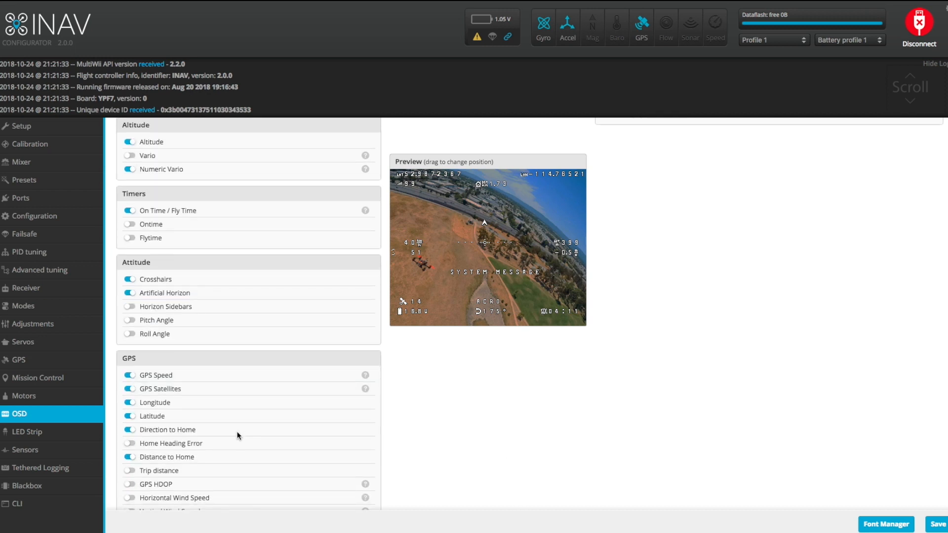
pyautogui.scroll(-3, 238, 439)
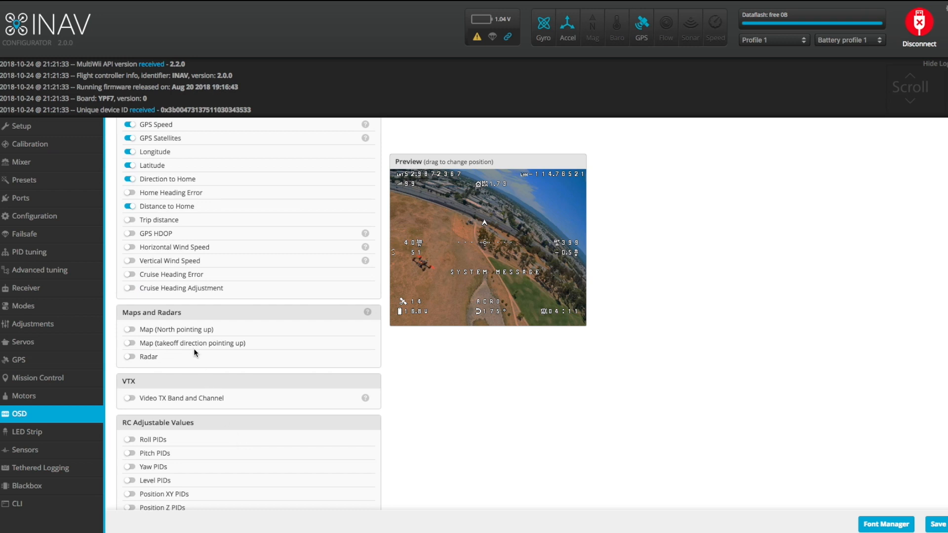
pyautogui.click(129, 330)
pyautogui.click(129, 330)
pyautogui.click(129, 343)
pyautogui.click(132, 344)
pyautogui.click(132, 357)
pyautogui.click(132, 359)
# Check the Video TX Band and Channel element and look through the RC Adjustable Values and PID controllers outputs groups
pyautogui.scroll(-1, 132, 365)
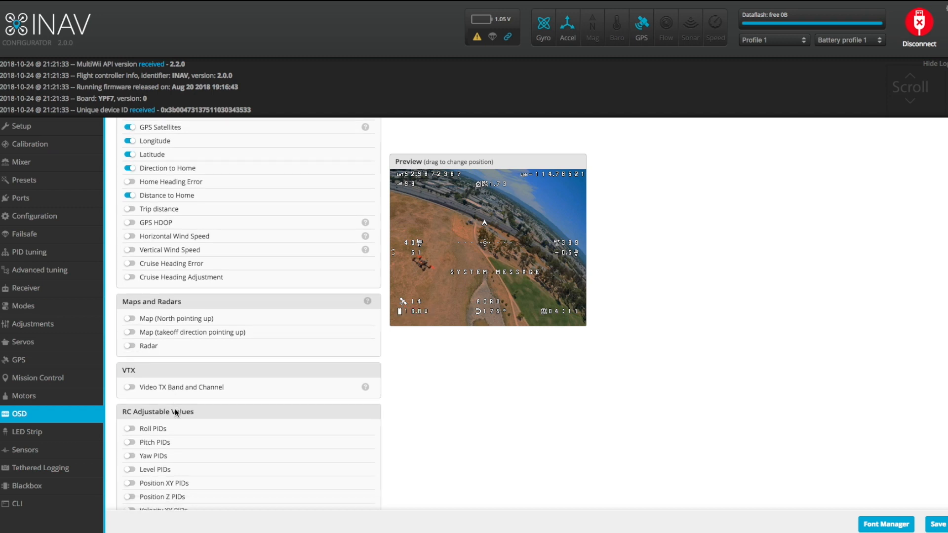
pyautogui.click(131, 388)
pyautogui.scroll(-4, 133, 391)
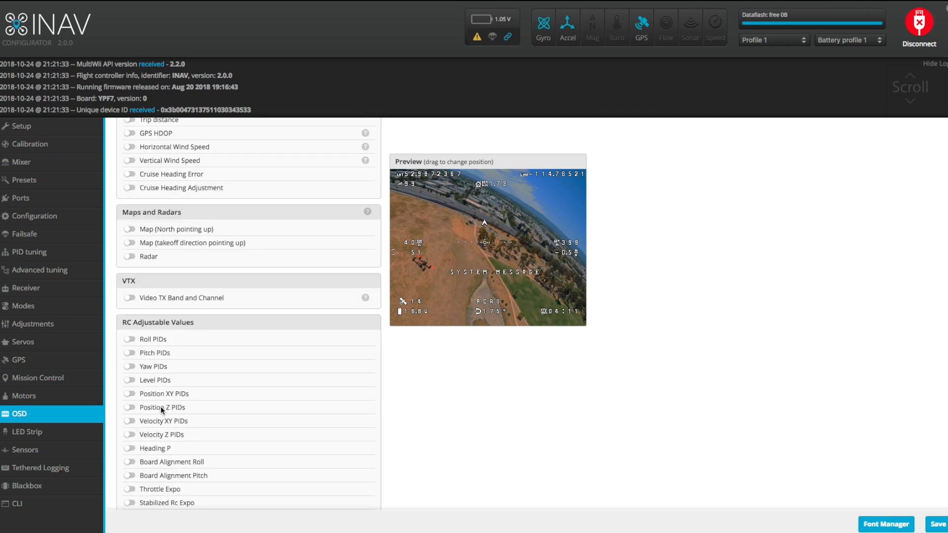
pyautogui.scroll(-4, 154, 360)
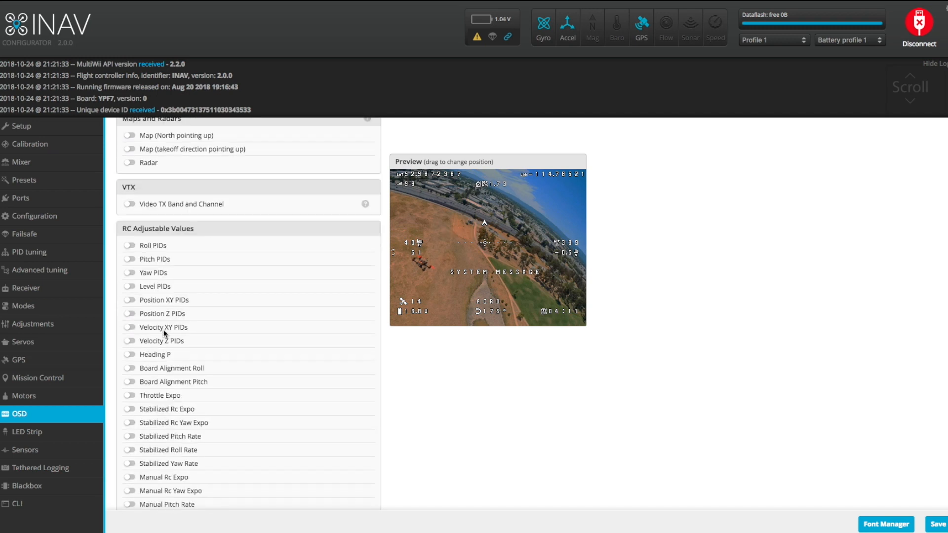
pyautogui.scroll(-8, 173, 402)
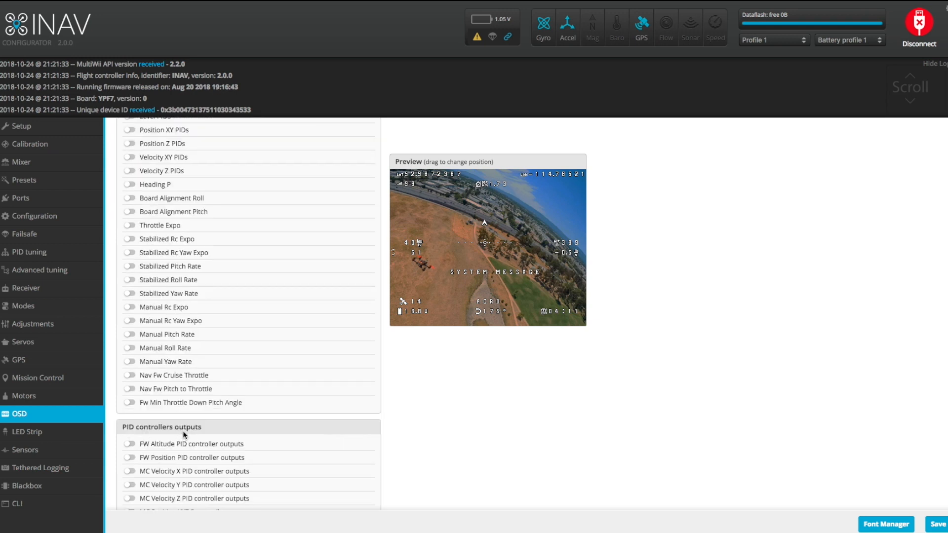
# Preview the Vision font preset in the OSD Font Manager, select the Clarity preset instead and upload it
pyautogui.scroll(20, 183, 439)
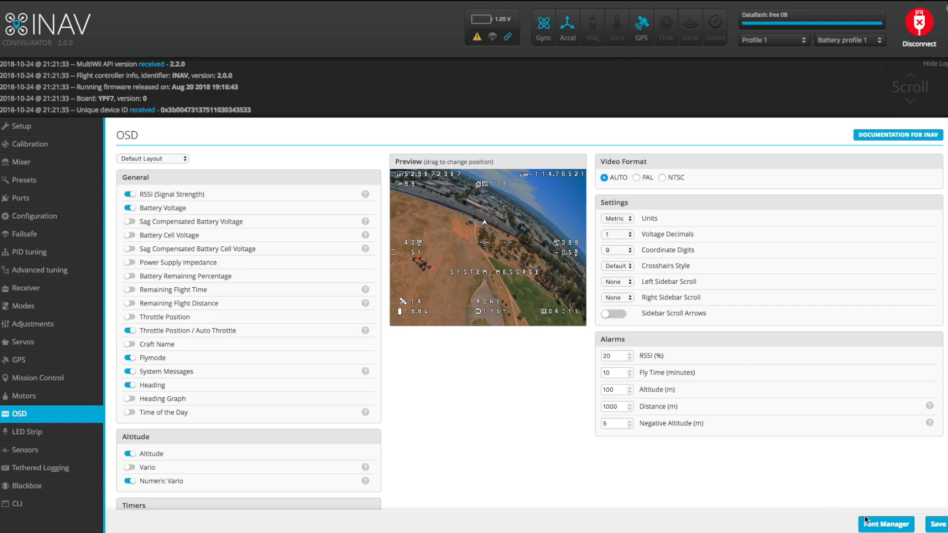
pyautogui.click(905, 528)
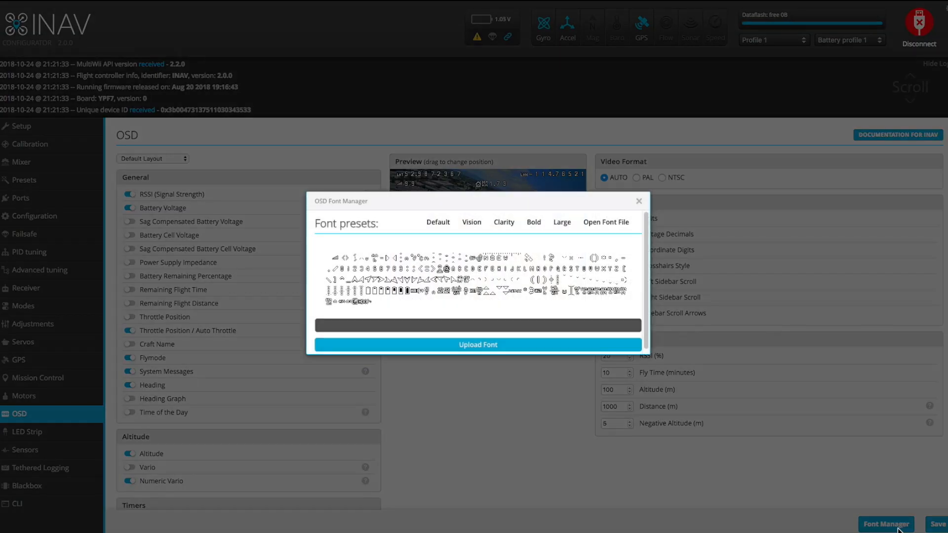
pyautogui.click(471, 223)
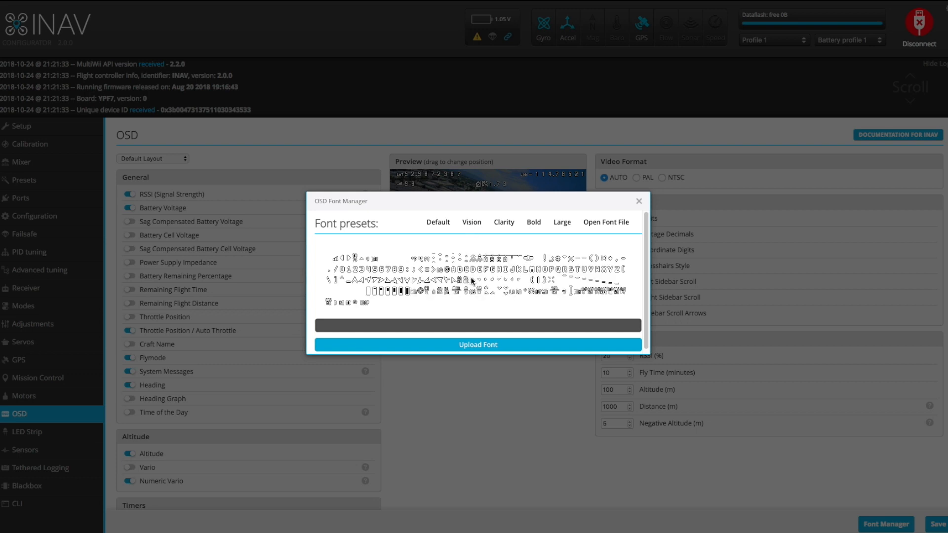
pyautogui.click(503, 228)
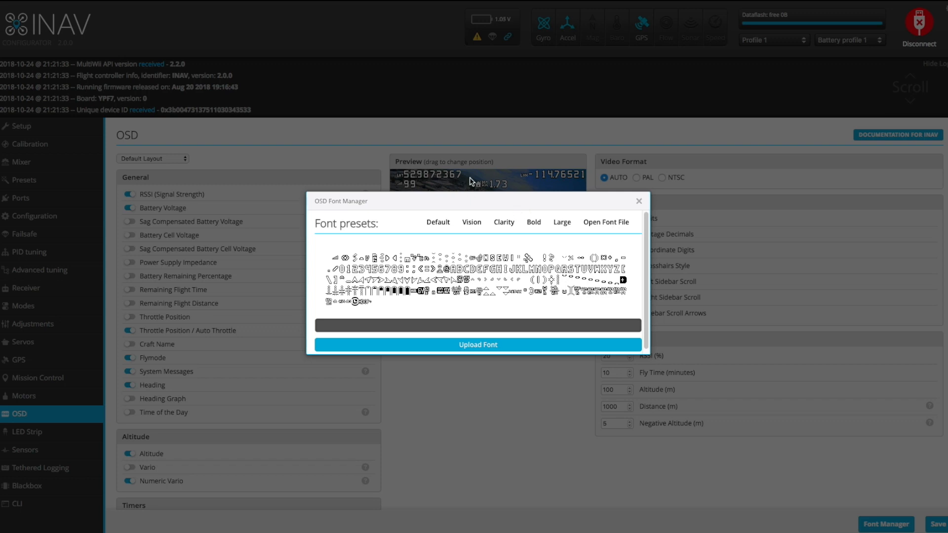
pyautogui.click(494, 347)
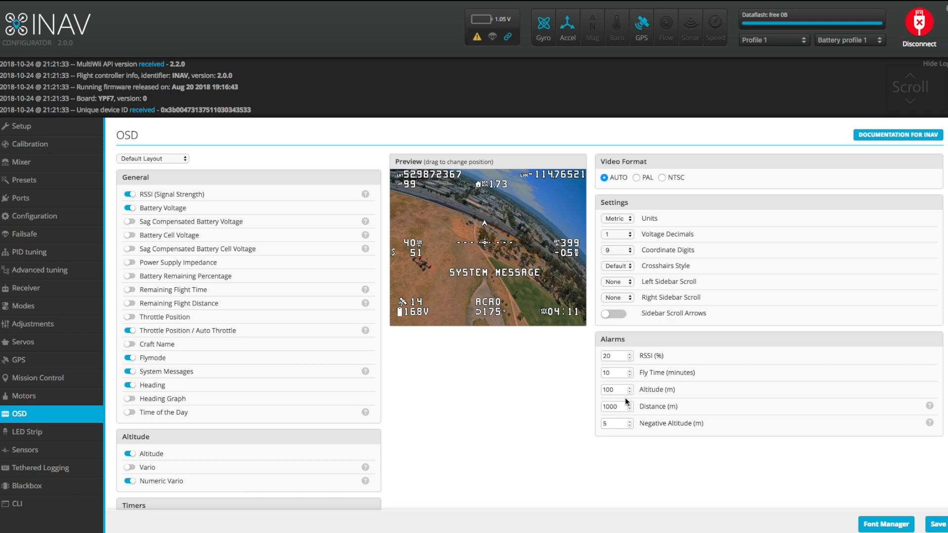
# Set the RSSI alarm to 21 % in the OSD settings
pyautogui.click(629, 354)
pyautogui.scroll(-2, 609, 396)
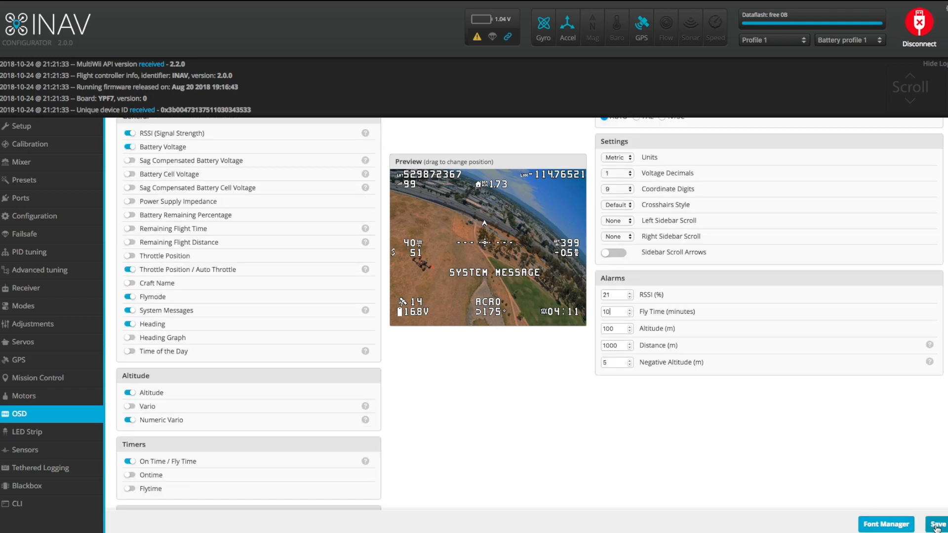
# Look through the LED Strip, Sensors, Tethered Logging and Blackbox pages
pyautogui.click(33, 437)
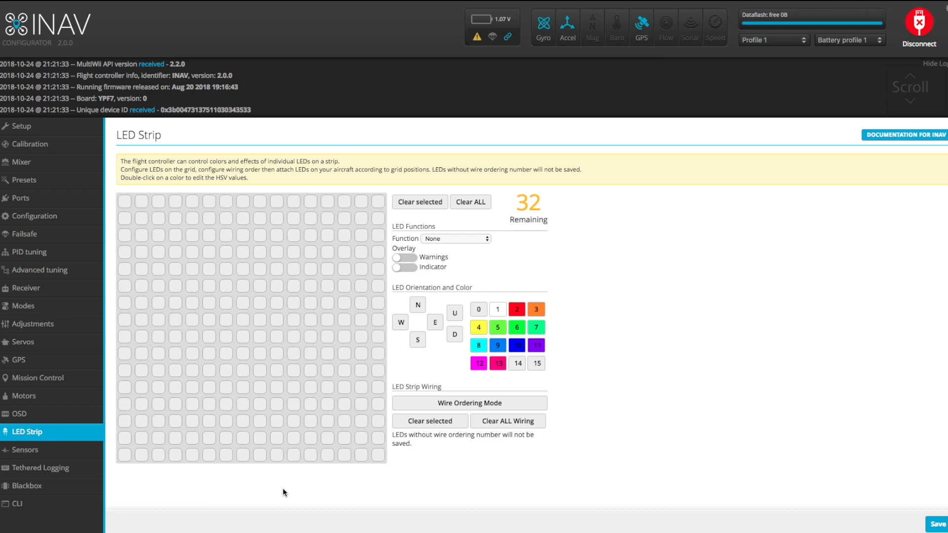
pyautogui.click(26, 451)
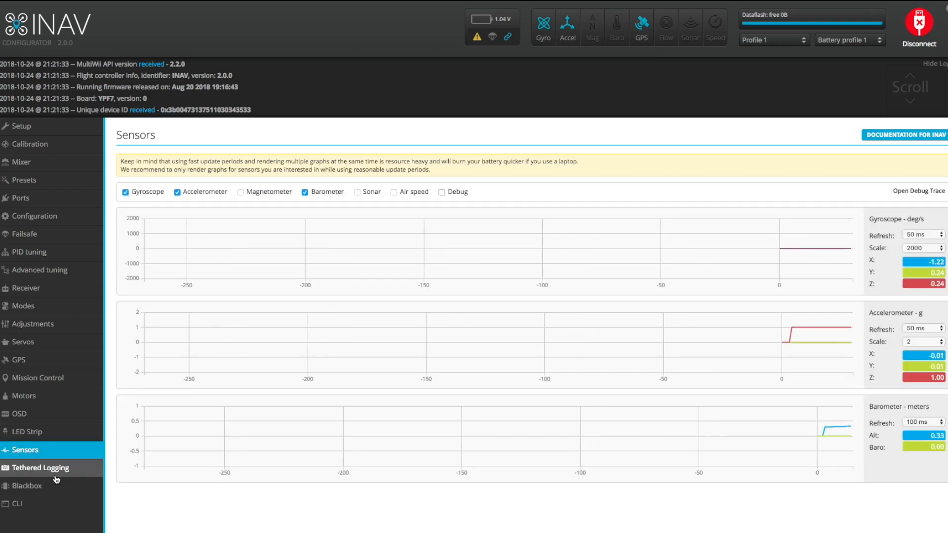
pyautogui.click(30, 469)
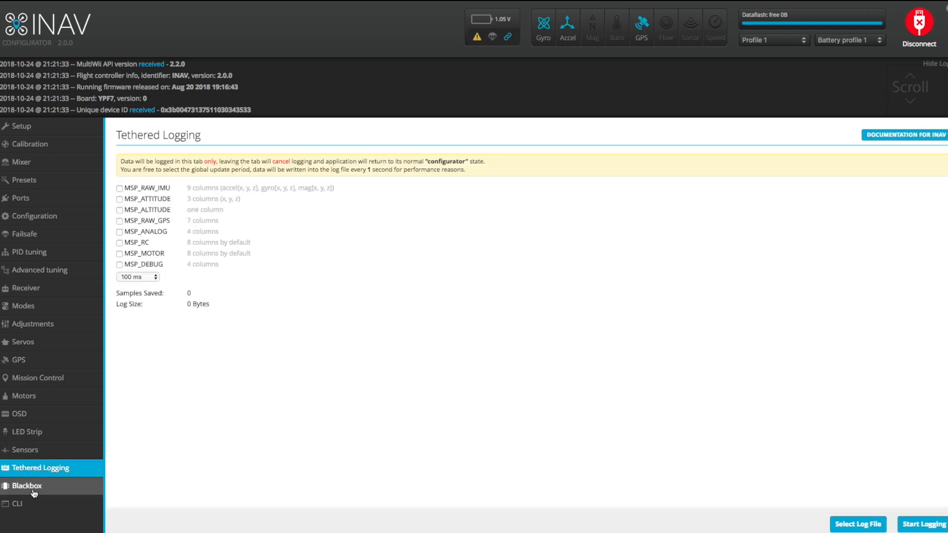
pyautogui.click(30, 488)
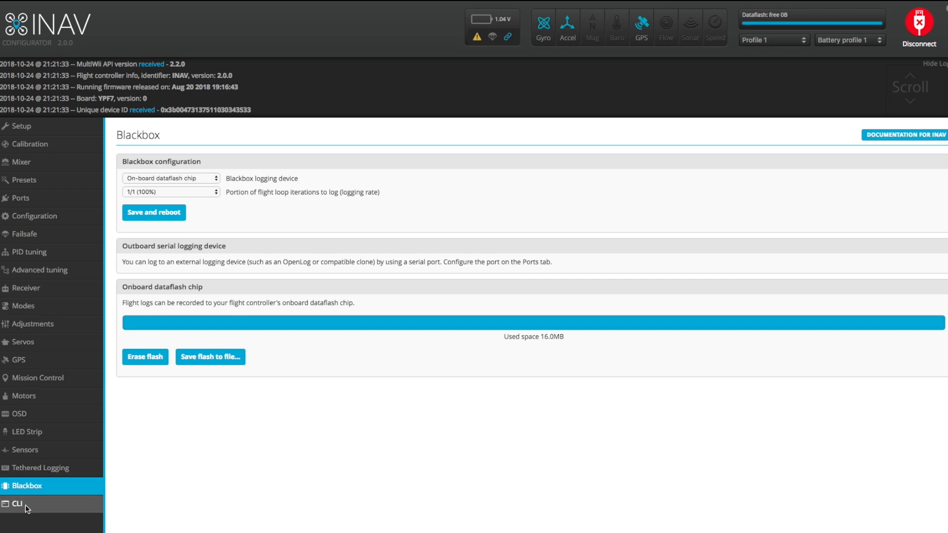
# Open the CLI and run the diff all command
pyautogui.click(26, 505)
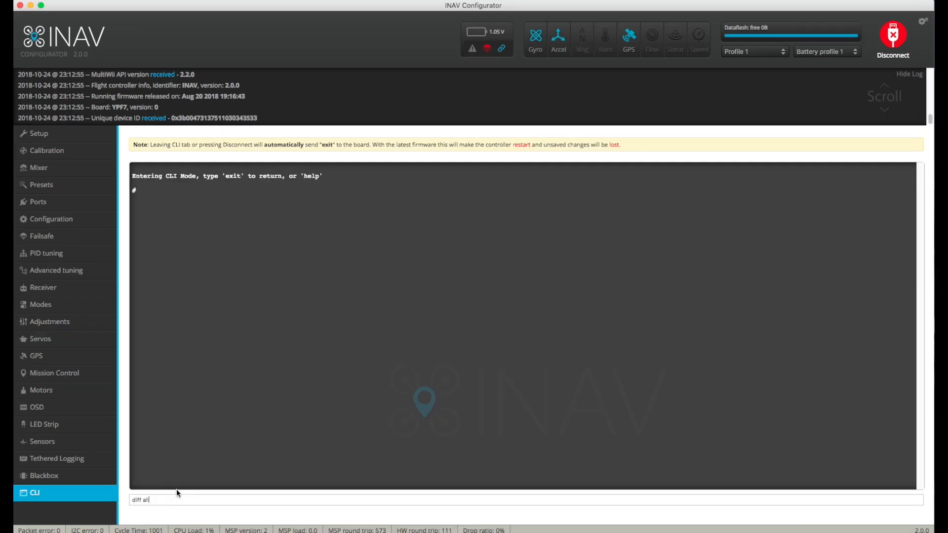
pyautogui.press('BackSpace')
pyautogui.press('BackSpace')
pyautogui.press('BackSpace')
pyautogui.write('d')
pyautogui.press('Return')
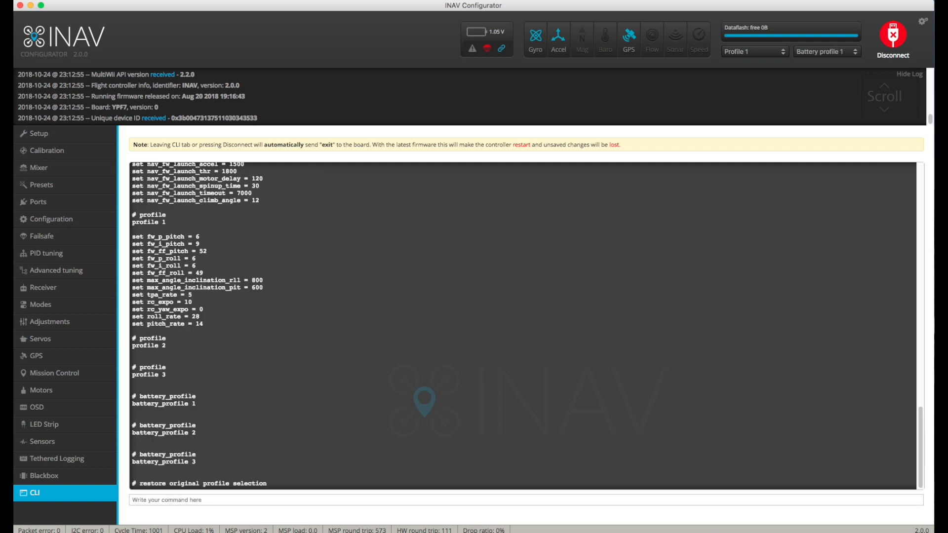
# Examine the version, mixer, feature and osd_layout sections of the diff all output
pyautogui.moveTo(191, 411); pyautogui.dragTo(148, 200)
pyautogui.click(155, 202)
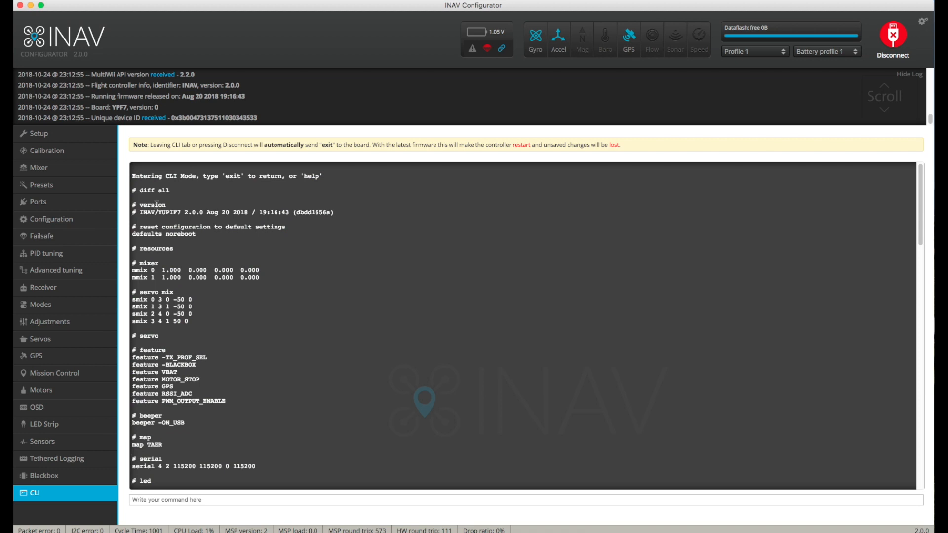
pyautogui.scroll(-8, 177, 285)
pyautogui.scroll(-4, 173, 326)
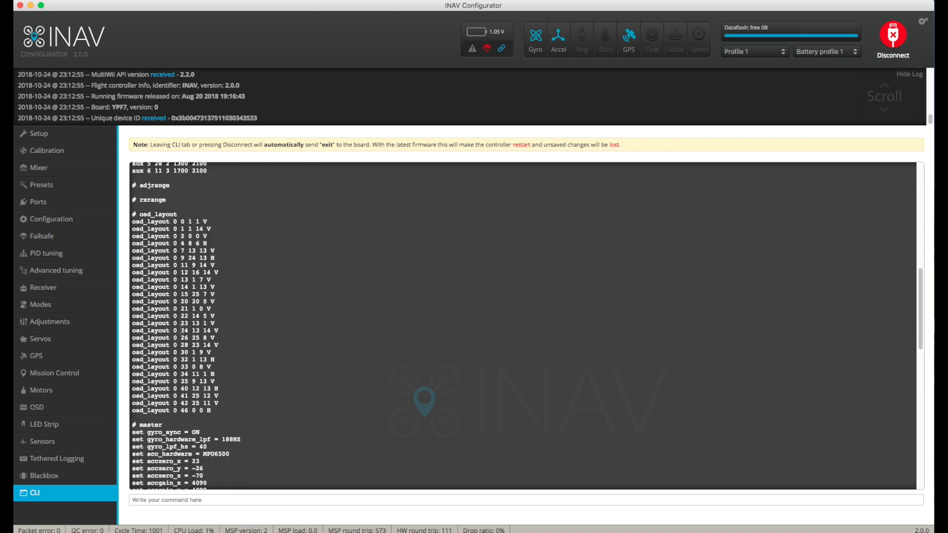
pyautogui.moveTo(225, 412); pyautogui.dragTo(152, 220)
# Examine the master settings and the profile 1 PID and rate settings in the diff output
pyautogui.scroll(-20, 226, 336)
pyautogui.moveTo(263, 466); pyautogui.dragTo(158, 342)
pyautogui.click(182, 346)
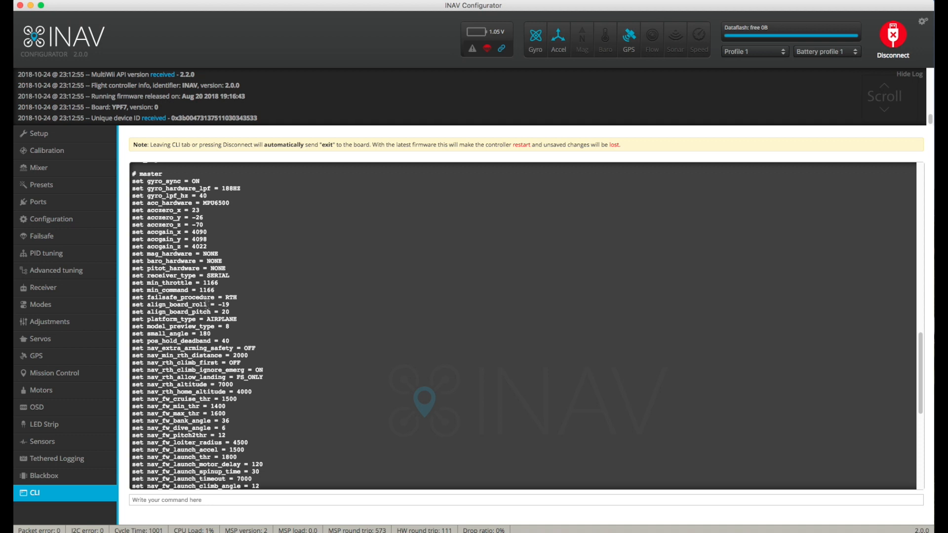
pyautogui.moveTo(237, 297); pyautogui.dragTo(162, 290)
pyautogui.scroll(-5, 226, 379)
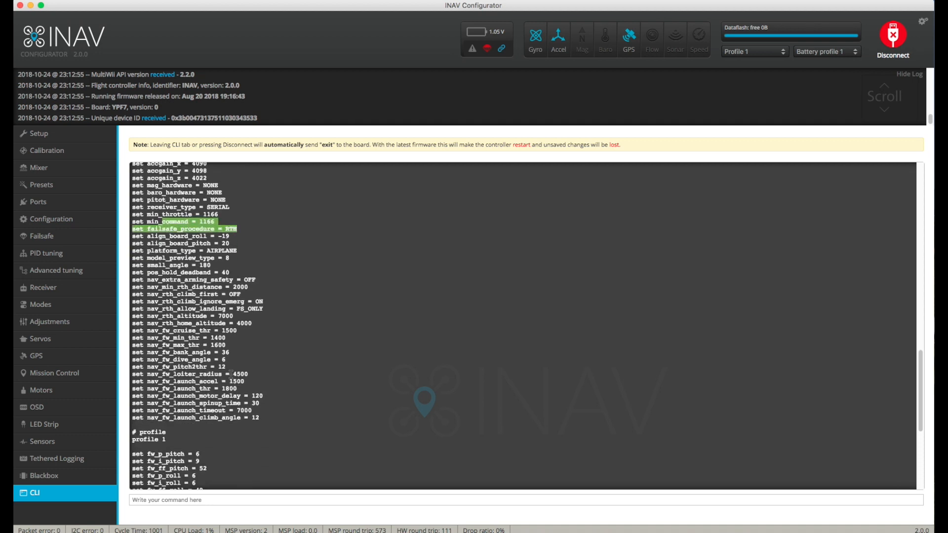
pyautogui.moveTo(212, 438); pyautogui.dragTo(182, 413)
pyautogui.scroll(-4, 198, 420)
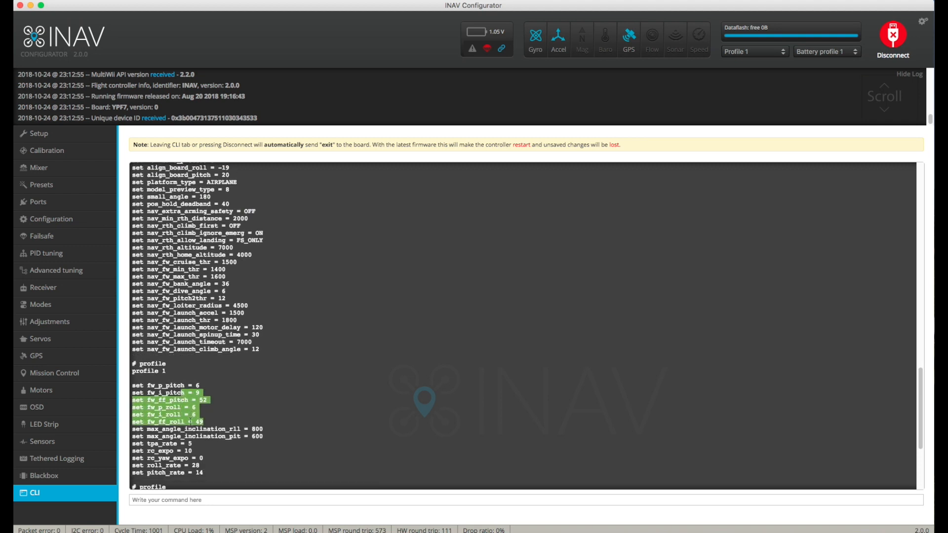
pyautogui.click(215, 430)
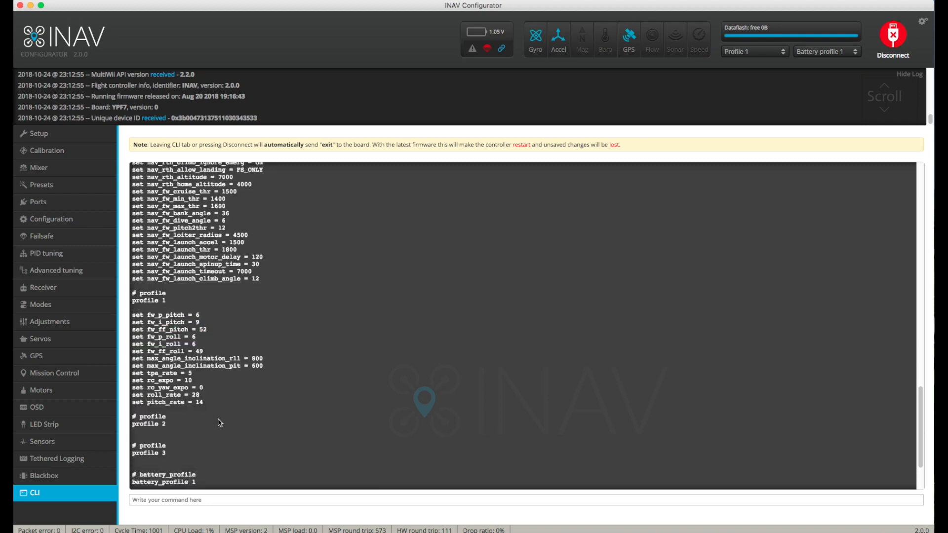
# Copy the nav_min_rth_distance line from the diff output into the command line, change its value to 3000 and run it
pyautogui.scroll(1, 220, 420)
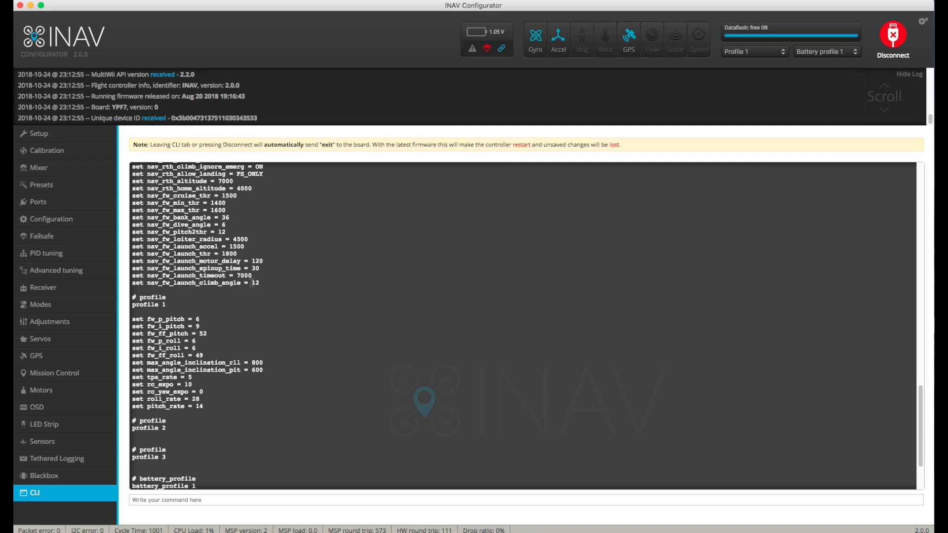
pyautogui.scroll(4, 247, 296)
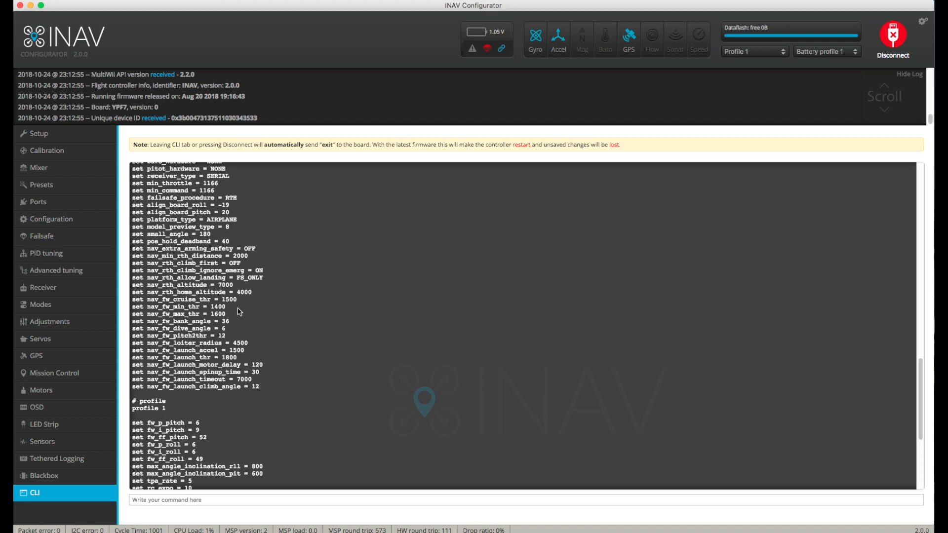
pyautogui.scroll(1, 239, 314)
pyautogui.scroll(1, 237, 311)
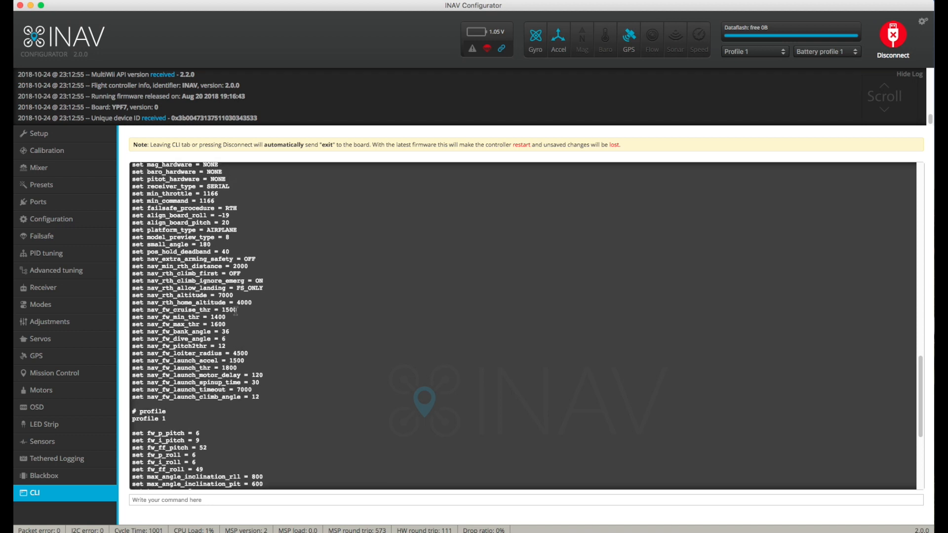
pyautogui.moveTo(254, 268); pyautogui.dragTo(132, 267)
pyautogui.press('super+c')
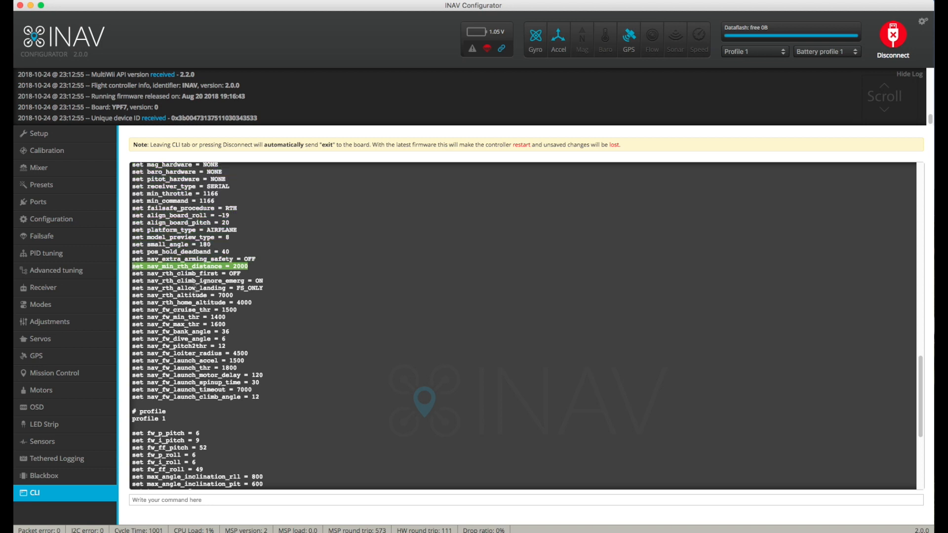
pyautogui.click(215, 498)
pyautogui.press('super+v')
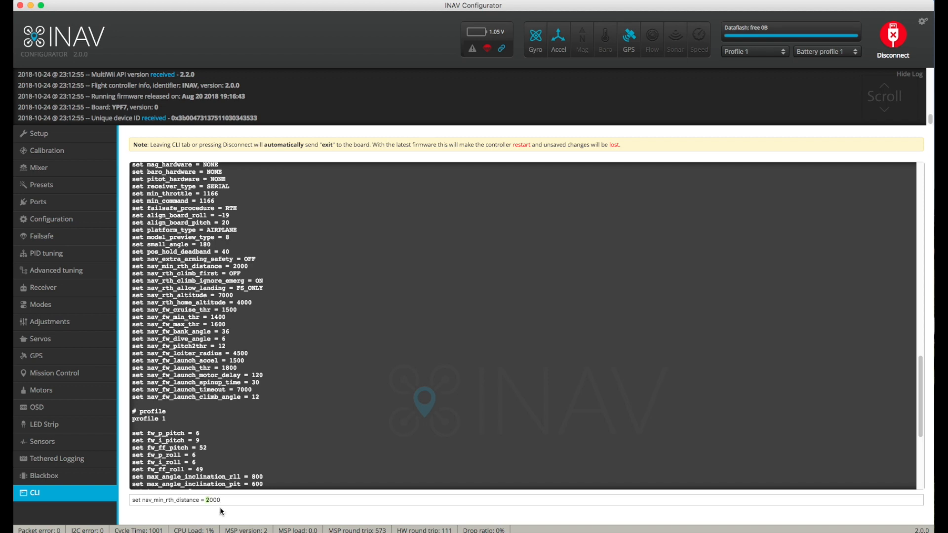
pyautogui.press('Return')
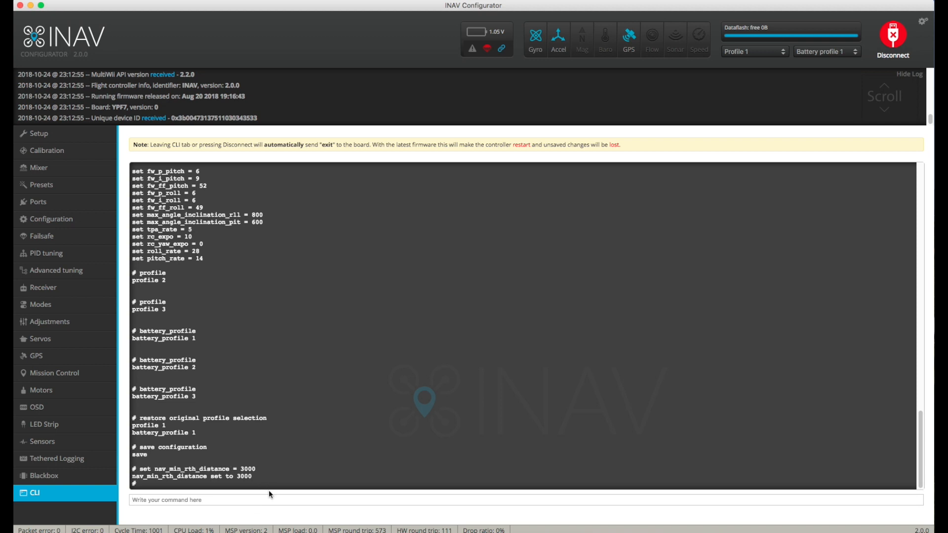
# Rerun the command set nav_min_rth_distance = 3000 from the CLI history, then recall it once more and clear the command line
pyautogui.press('Up')
pyautogui.press('Return')
pyautogui.press('Up')
pyautogui.moveTo(227, 499); pyautogui.dragTo(121, 490)
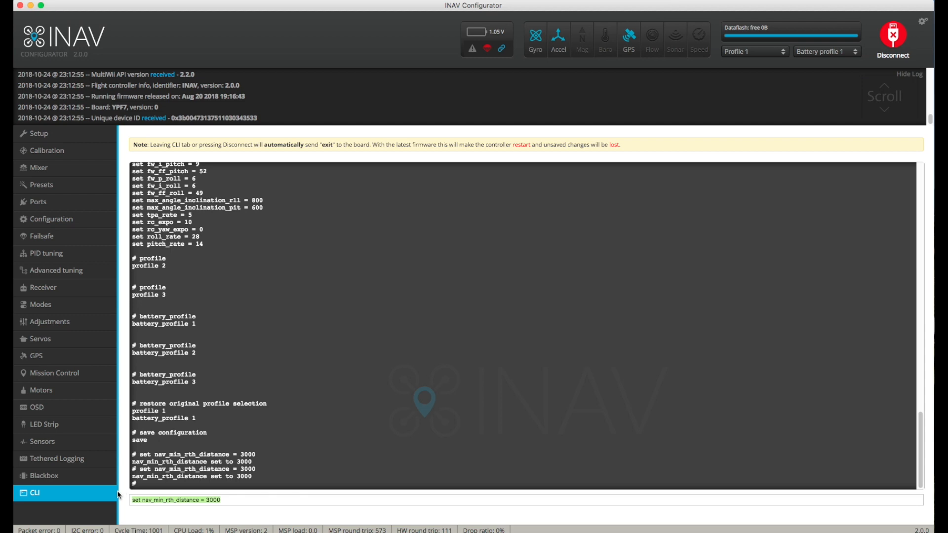
pyautogui.press('BackSpace')
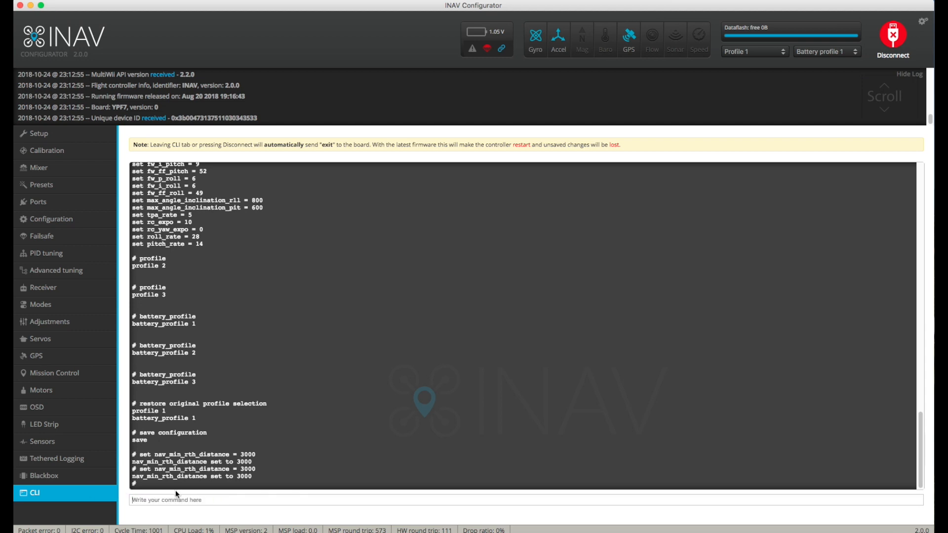
# Run diff all in the CLI again and copy the entire console output from the end back to its first line
pyautogui.moveTo(230, 532)
pyautogui.write('diff all')
pyautogui.press('Return')
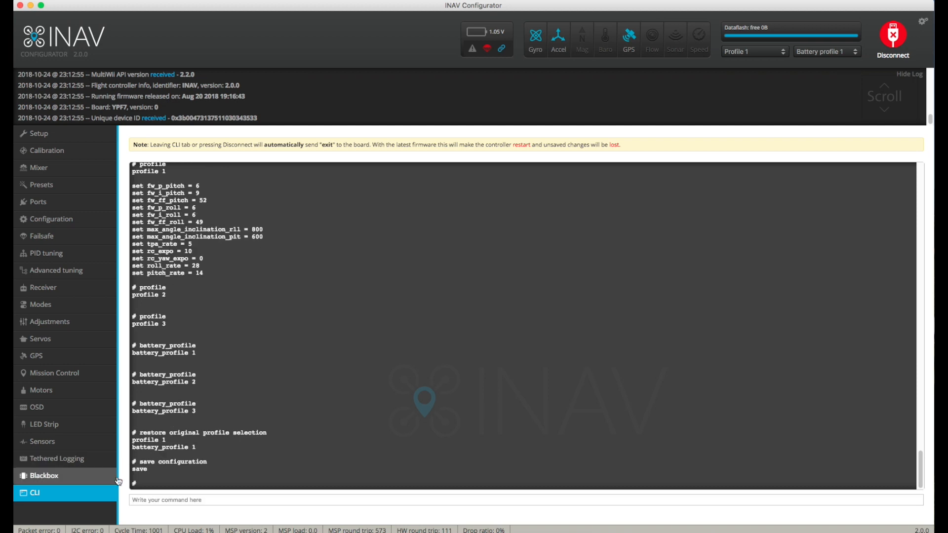
pyautogui.moveTo(137, 484); pyautogui.dragTo(132, 176)
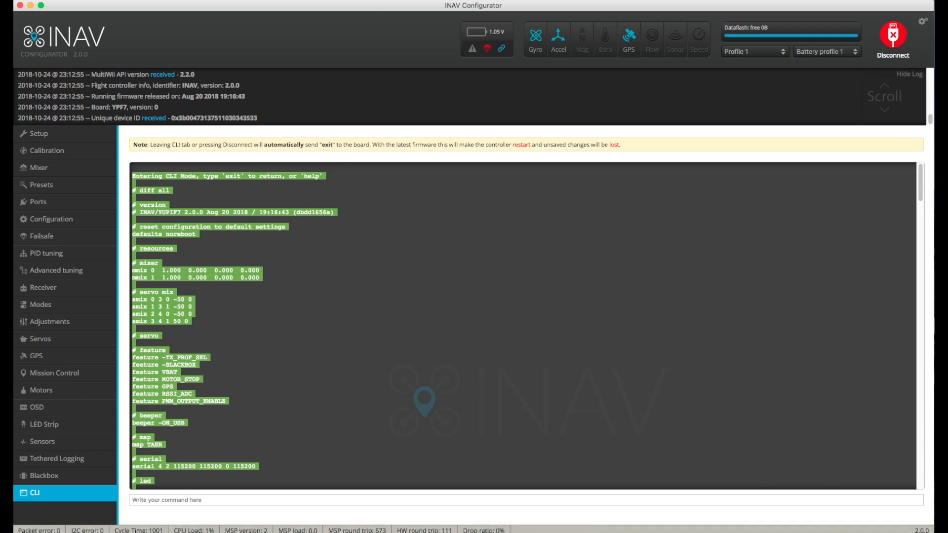
pyautogui.moveTo(640, 529)
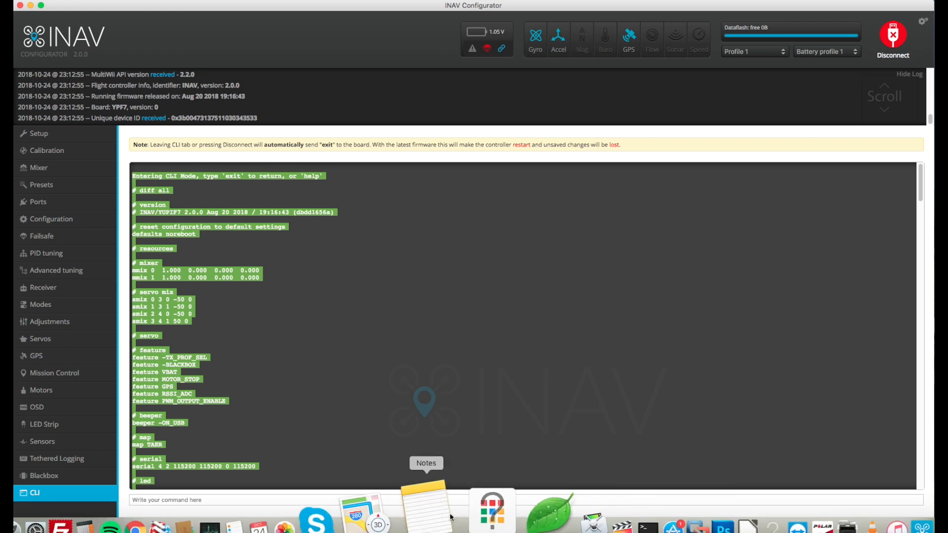
# Switch to Notes, create a new note, open it in its own window and paste the copied CLI output as a backup
pyautogui.click(443, 508)
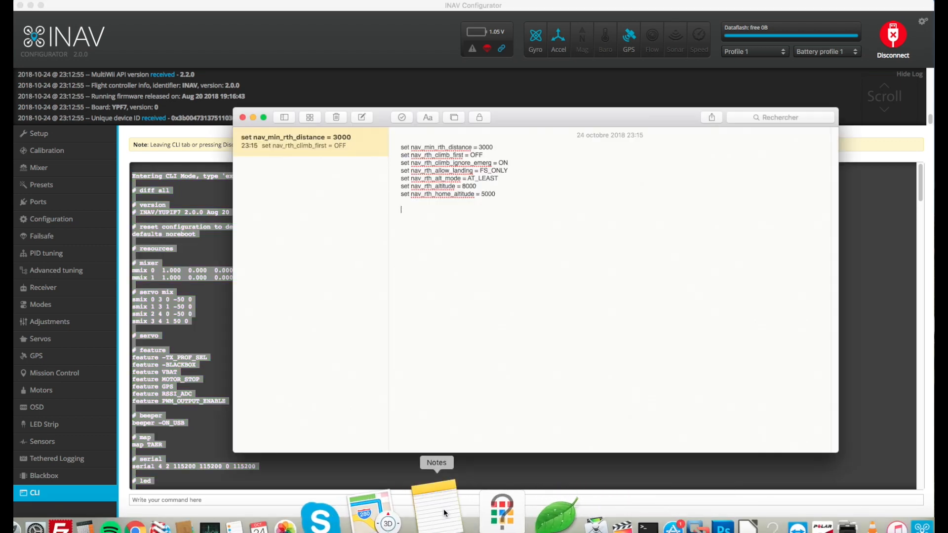
pyautogui.rightClick(319, 236)
pyautogui.click(336, 257)
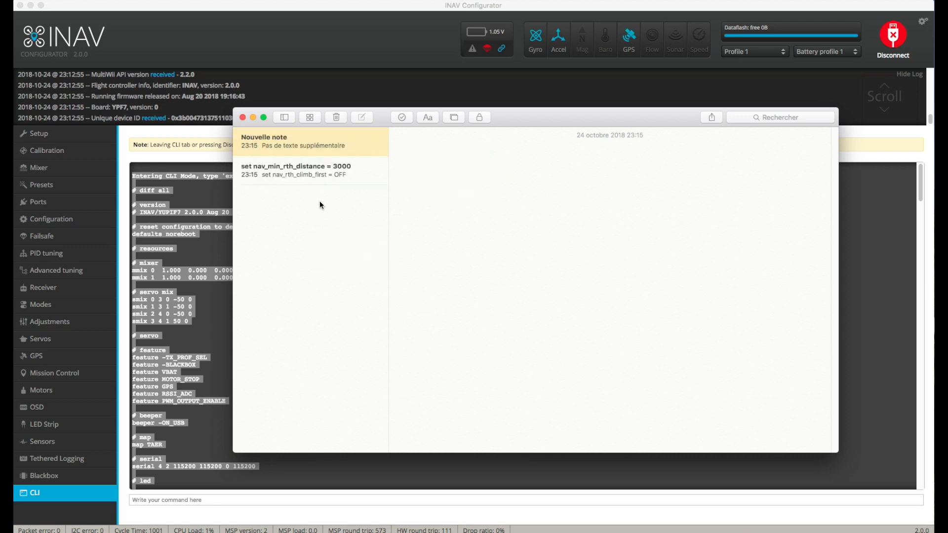
pyautogui.doubleClick(301, 137)
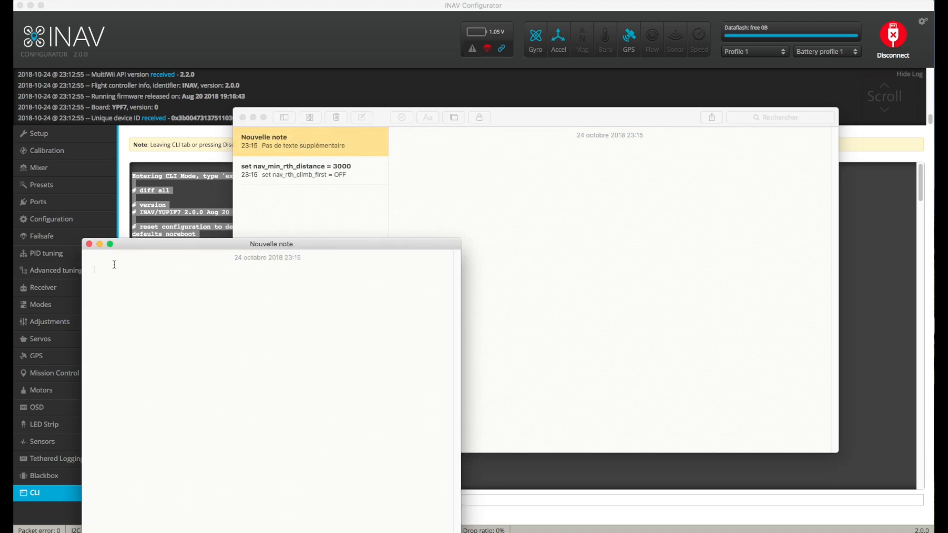
pyautogui.press('super+v')
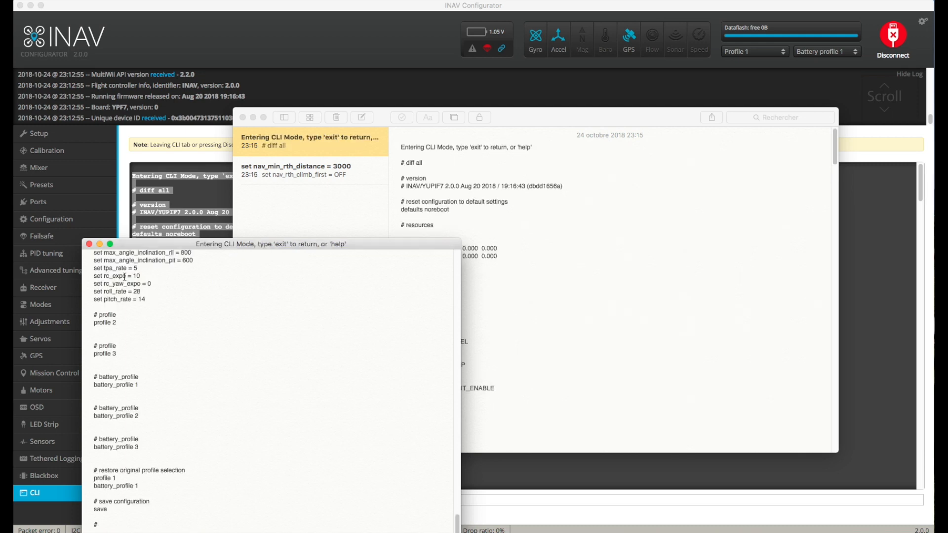
# Review the pasted configuration from its first line to the final save line, closing the note's separate window
pyautogui.scroll(10, 163, 390)
pyautogui.scroll(15, 169, 390)
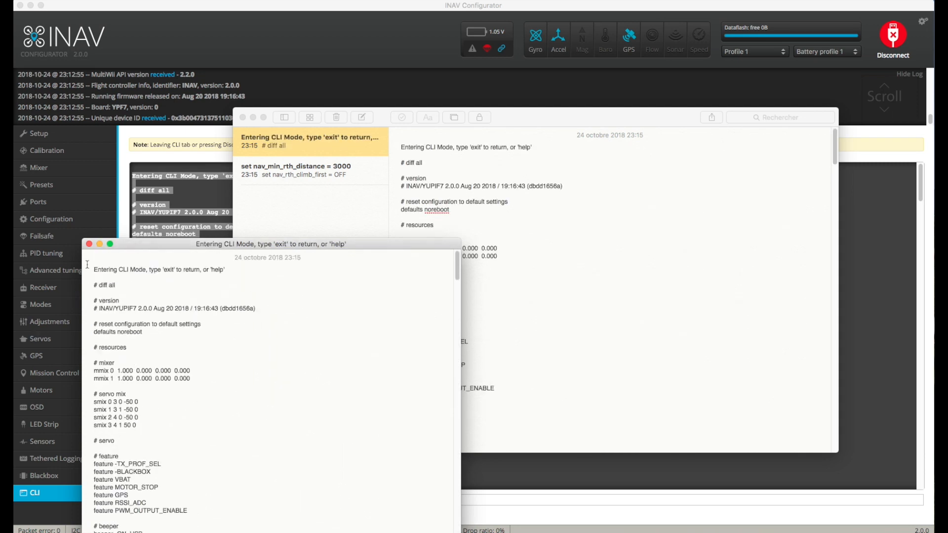
pyautogui.click(89, 245)
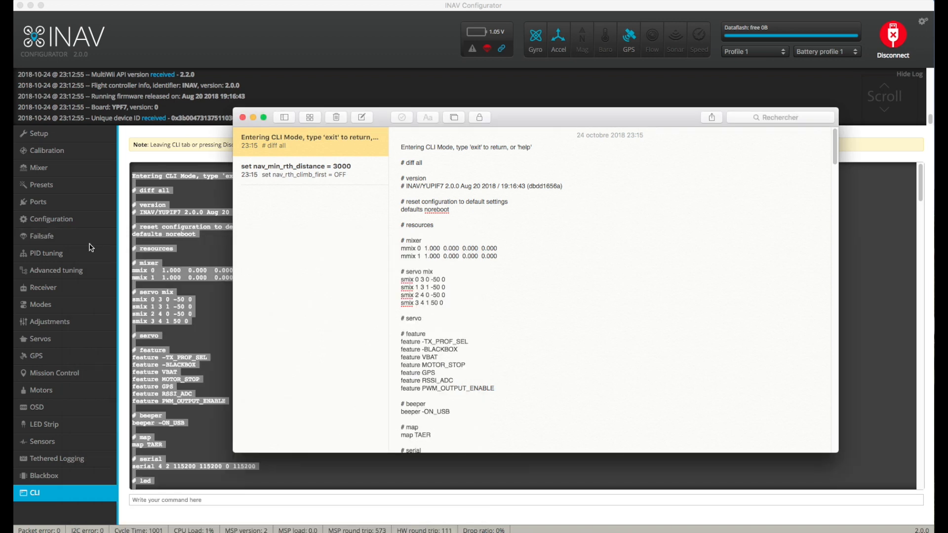
pyautogui.scroll(-20, 451, 246)
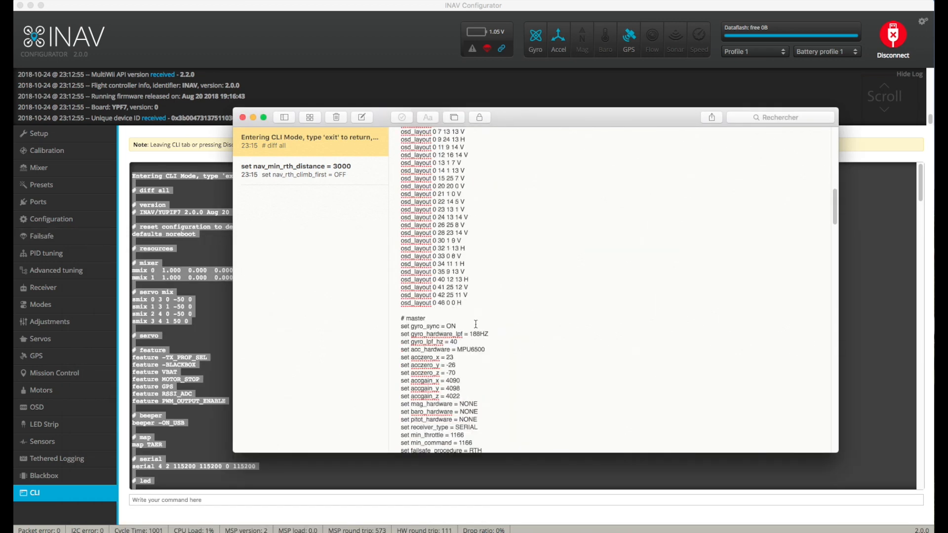
pyautogui.scroll(-20, 476, 328)
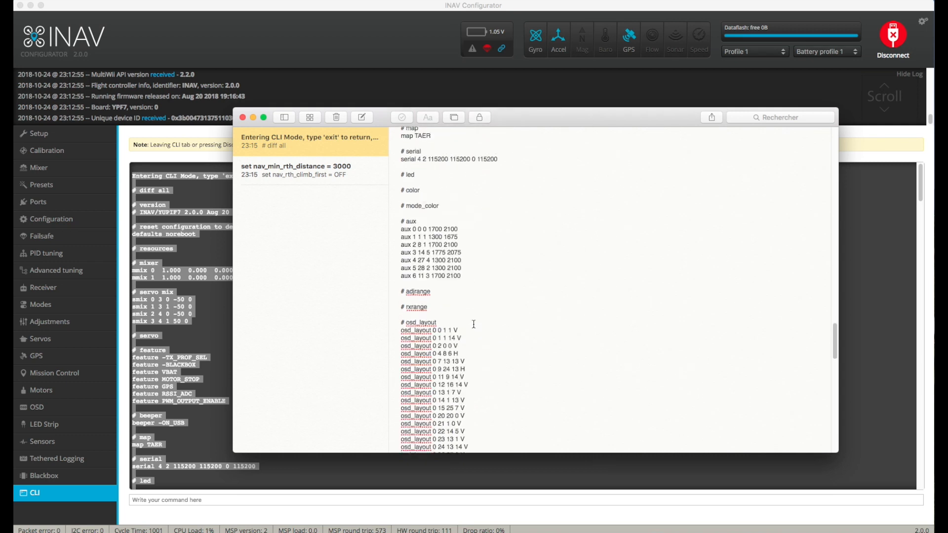
pyautogui.scroll(-8, 472, 328)
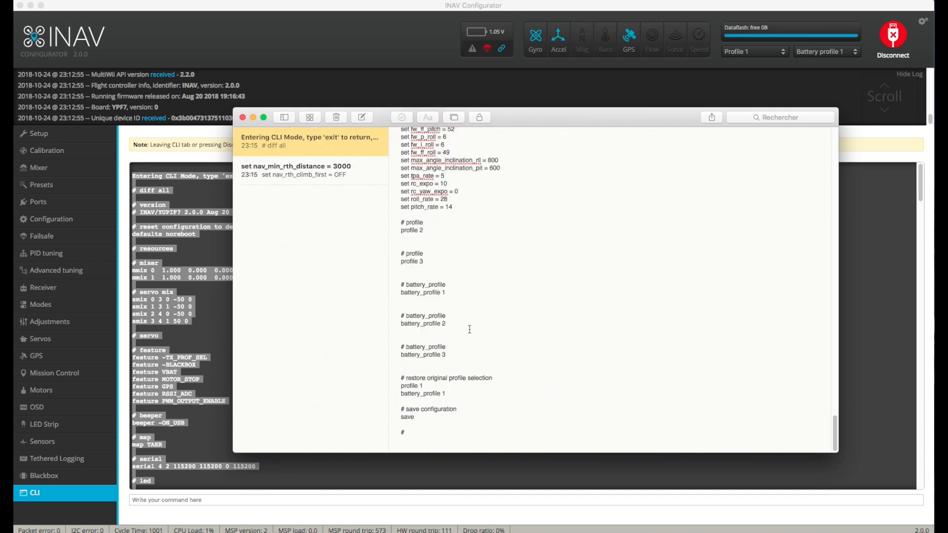
pyautogui.scroll(2, 462, 332)
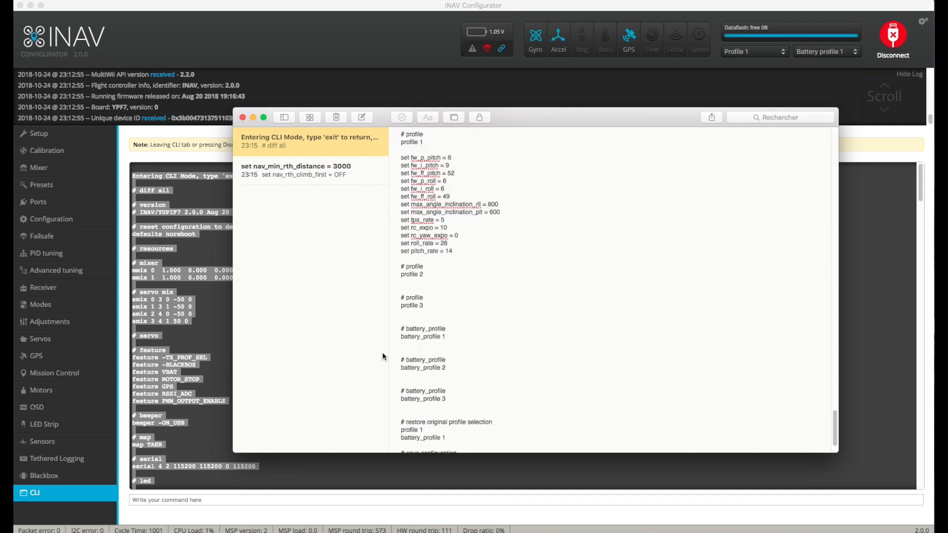
# Return to INAV Configurator and run the exit command at the end of the CLI session
pyautogui.click(176, 498)
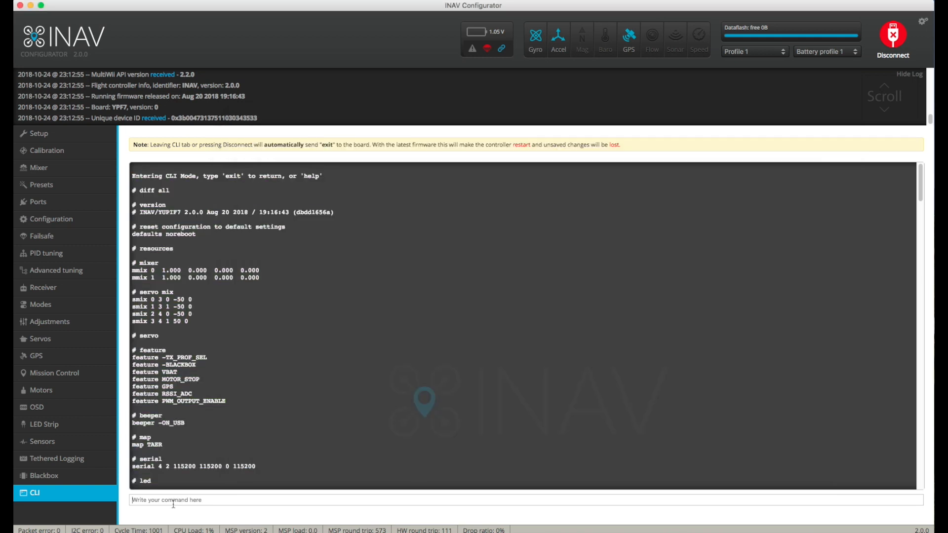
pyautogui.scroll(-15, 179, 479)
pyautogui.scroll(-15, 182, 476)
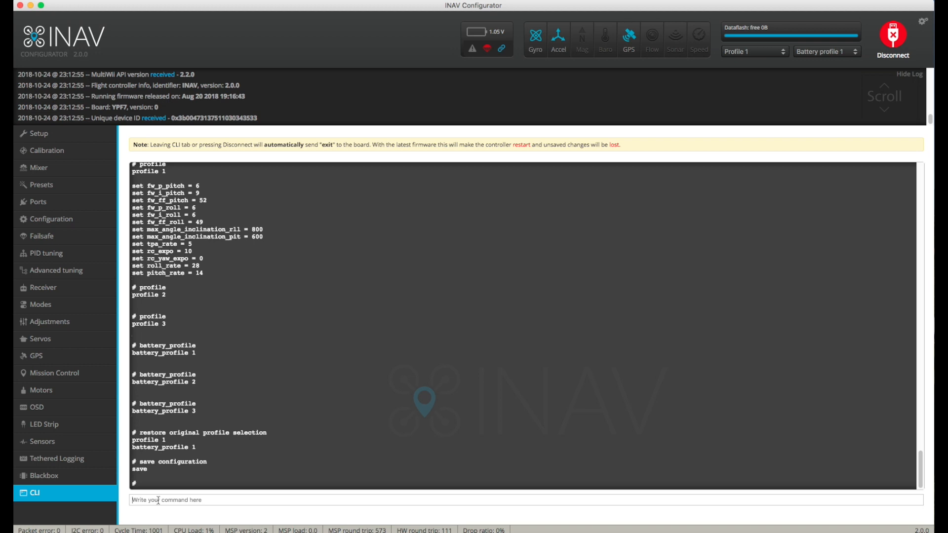
pyautogui.write('exit')
pyautogui.press('Return')
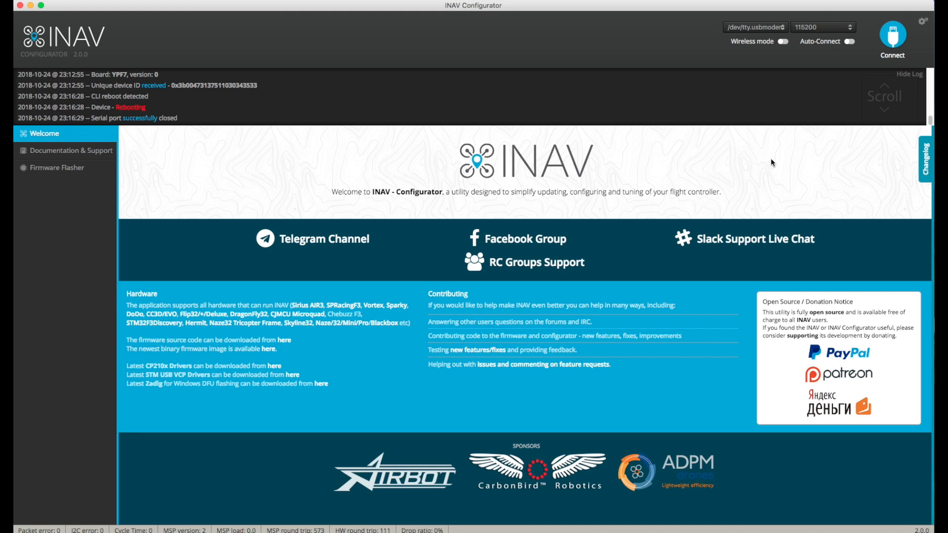
# Reconnect to the flight controller and open the Calibration page
pyautogui.click(885, 39)
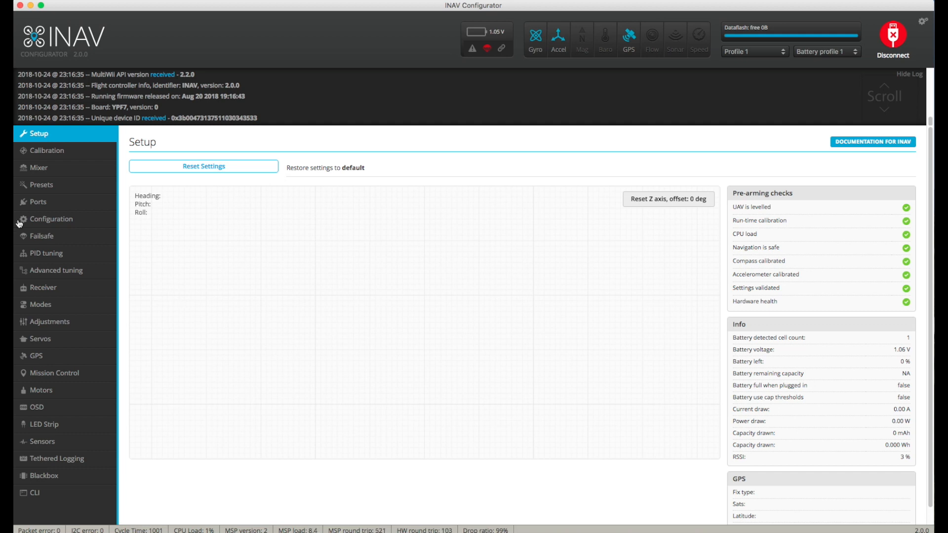
pyautogui.click(45, 150)
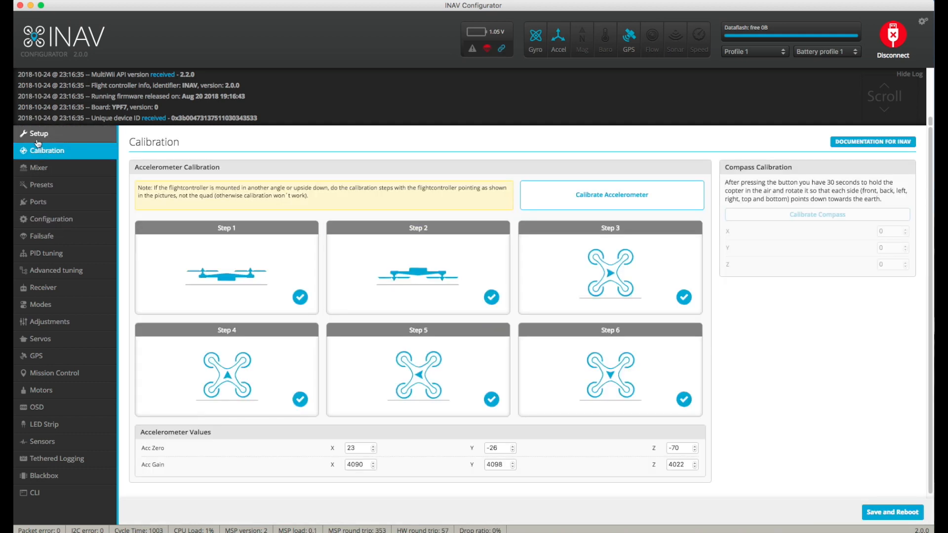